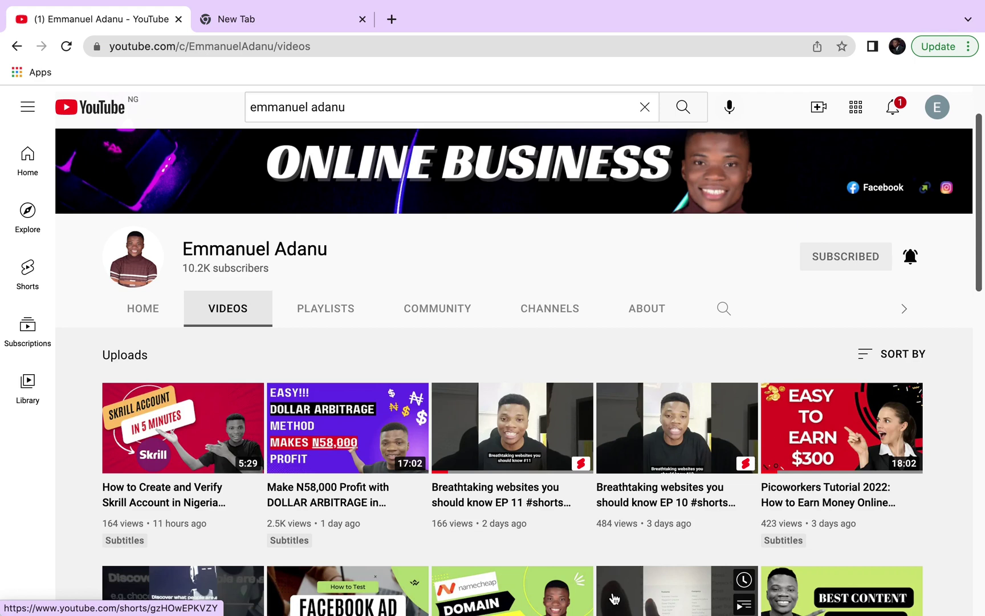
Leave the YouTube channel's uploads and switch to a new empty Chrome tab
mouse_move(614, 614)
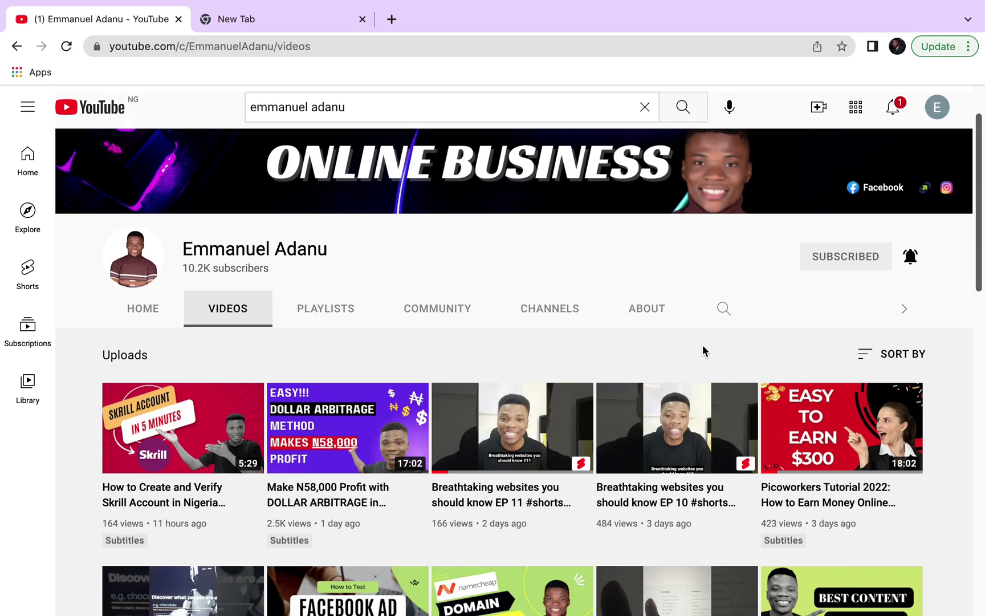
left_click(300, 19)
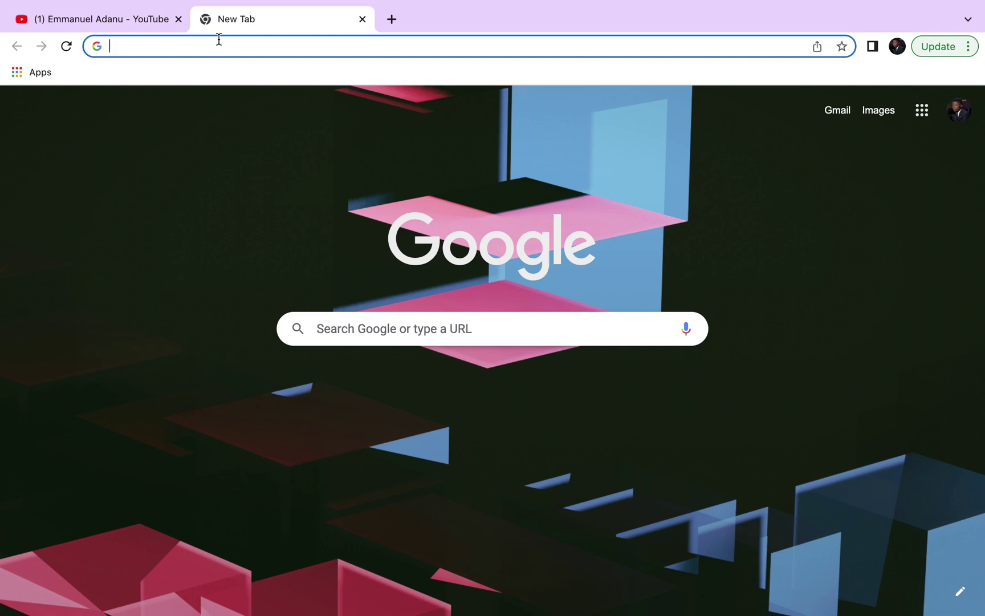
Enter 'canva' in the address bar to load the Canva homepage
type("canva")
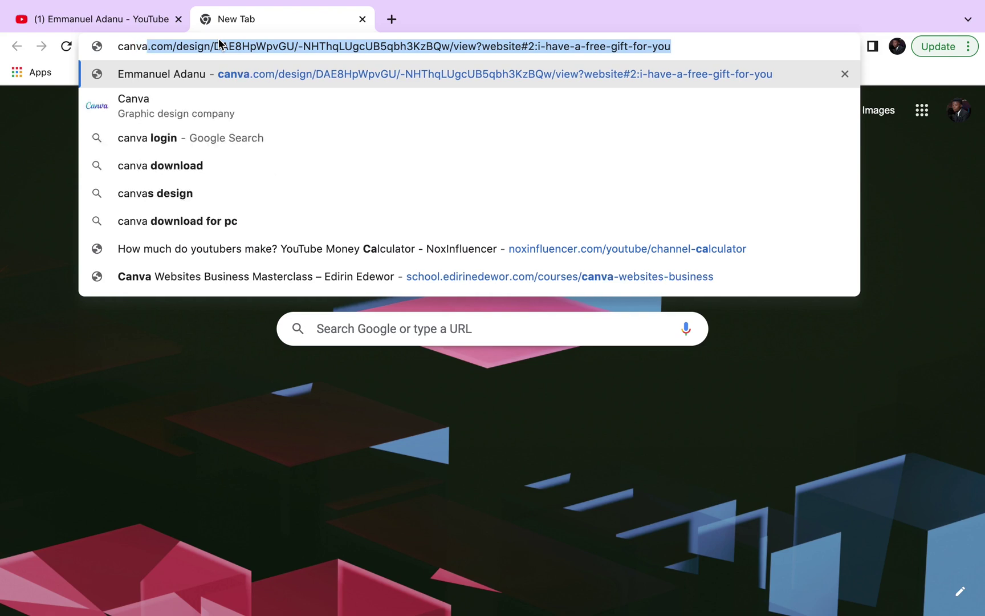
key("Return")
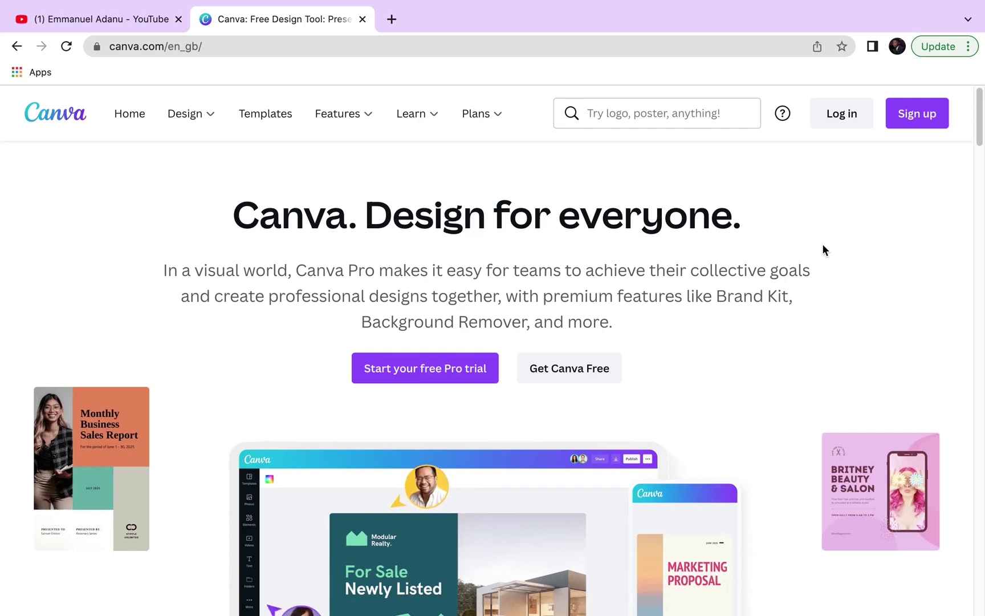
Sign up with a Google account, choose Personal use, and decline the Pro trial
left_click(911, 126)
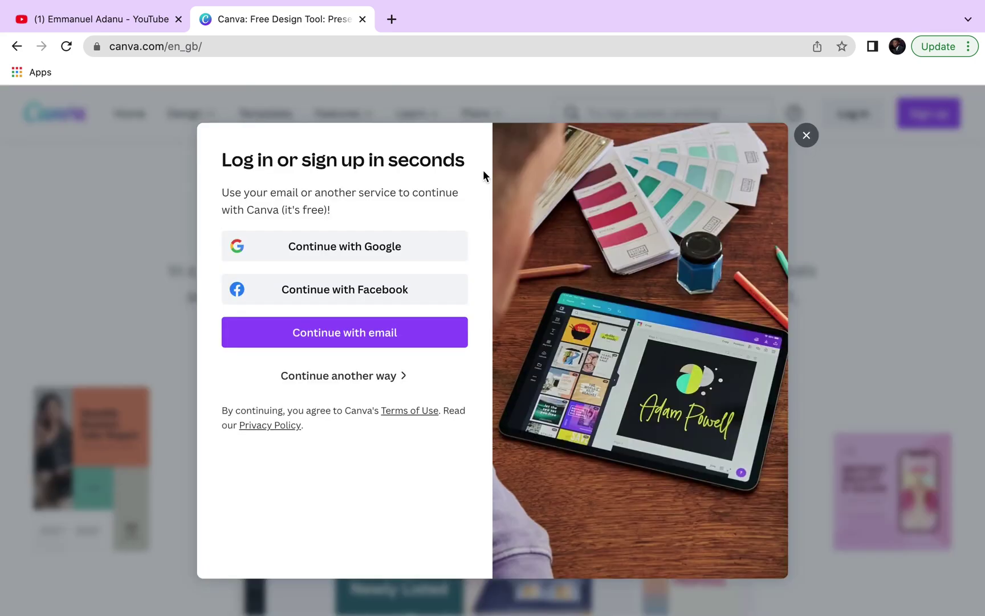
left_click(368, 248)
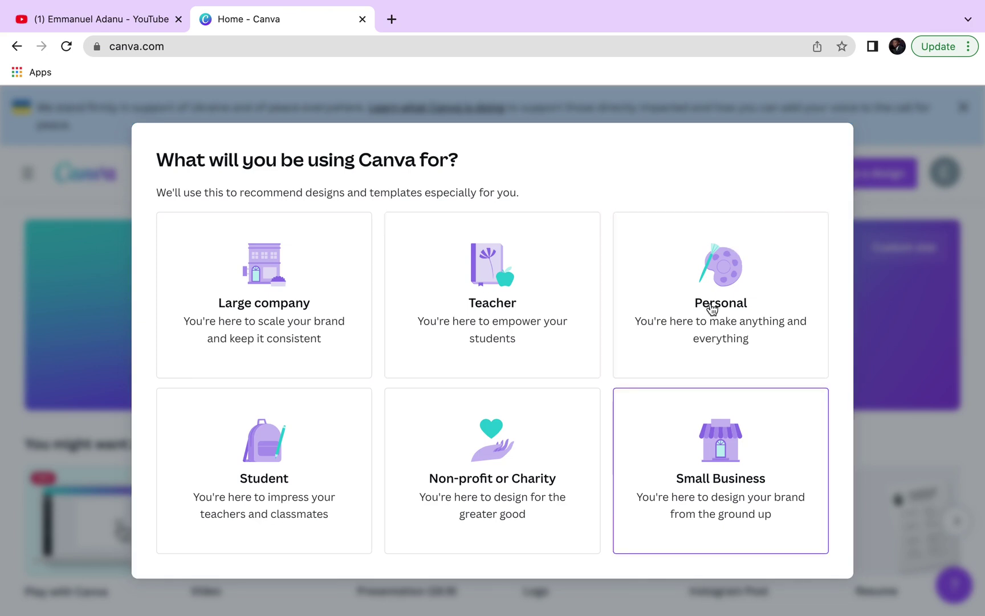
left_click(711, 306)
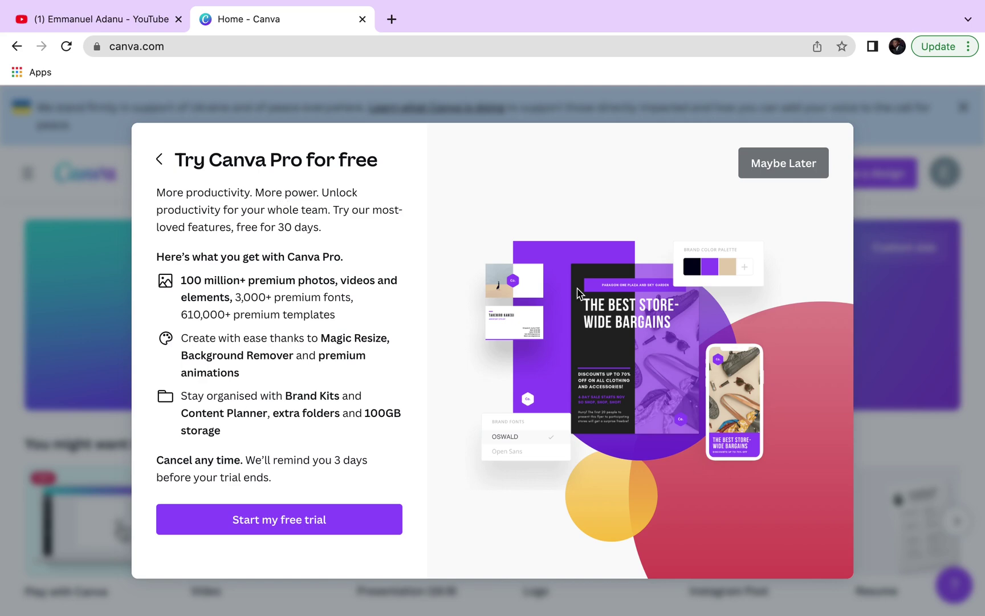
left_click(813, 165)
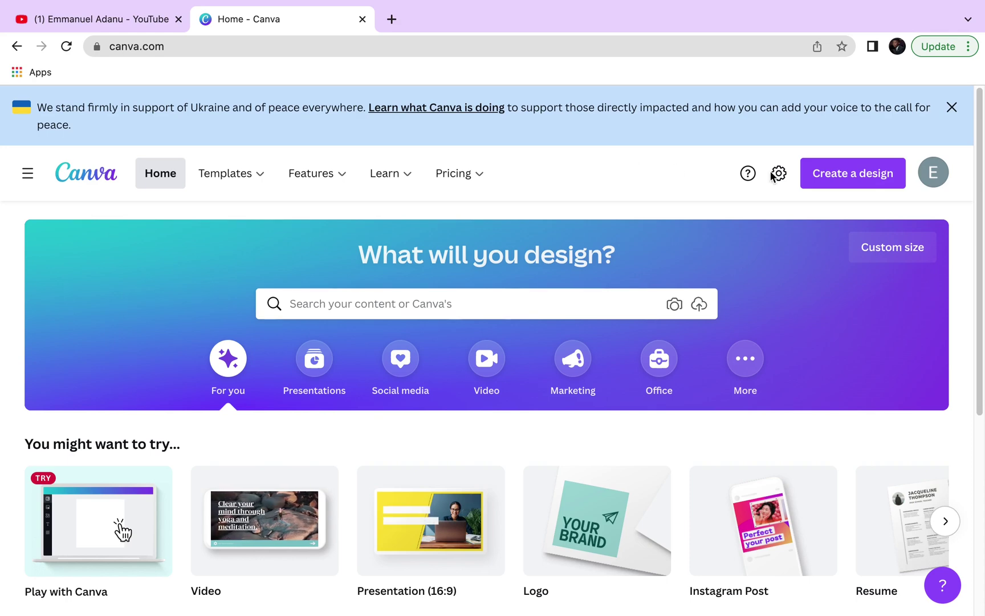
Dismiss the Ukraine support banner and start a search in the 'What will you design?' box
left_click(952, 107)
left_click_drag(978, 236, 967, 358)
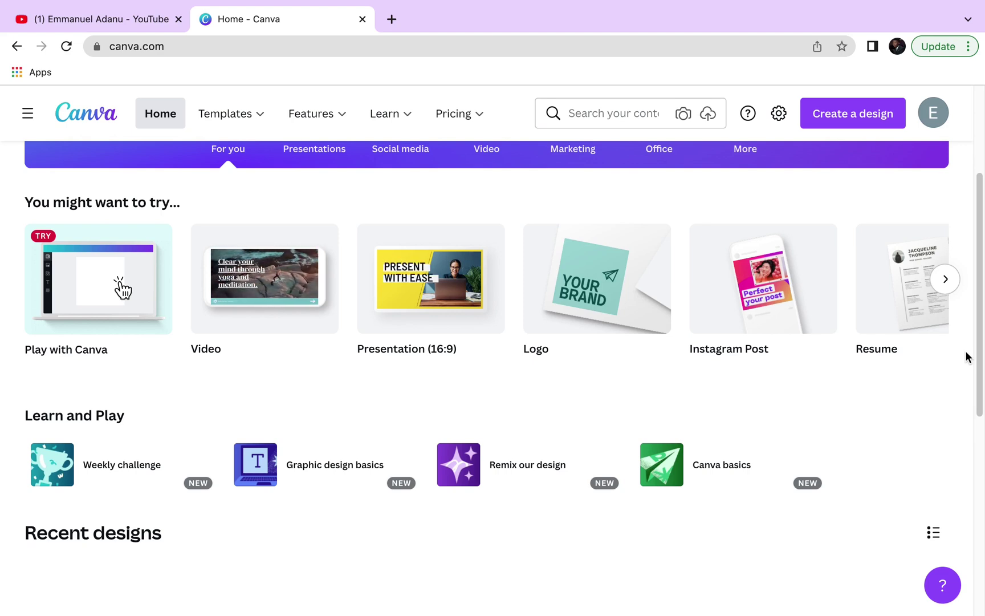
scroll(981, 240, "up", 3)
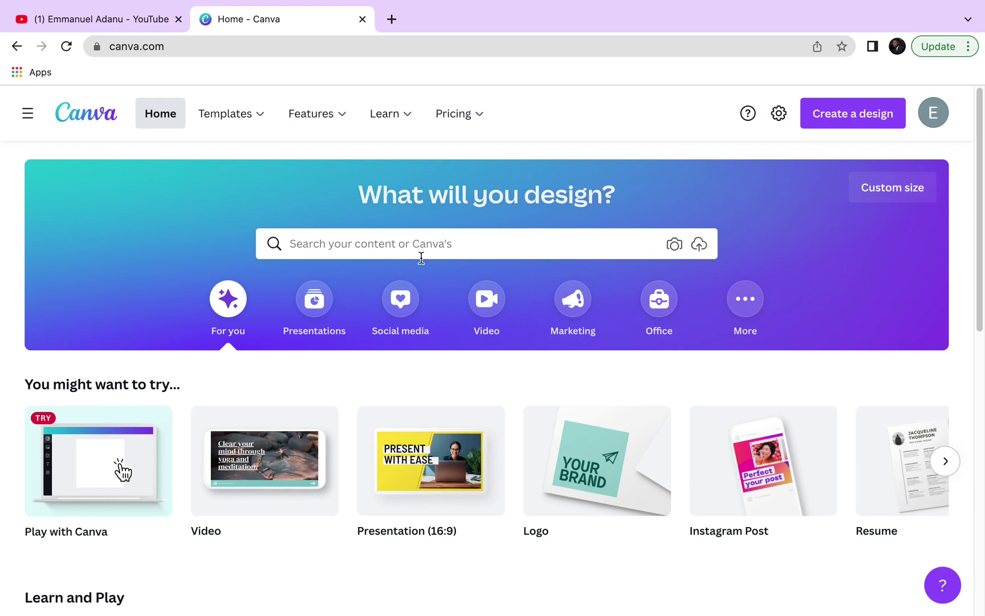
left_click(362, 248)
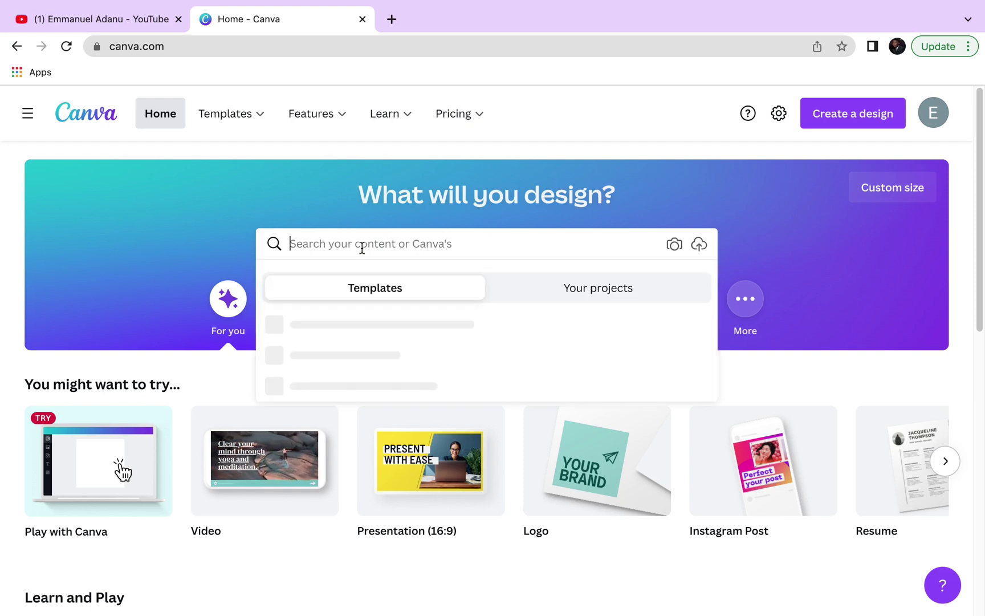
Choose the YouTube Thumbnail suggestion and browse the template results
type("YouTub")
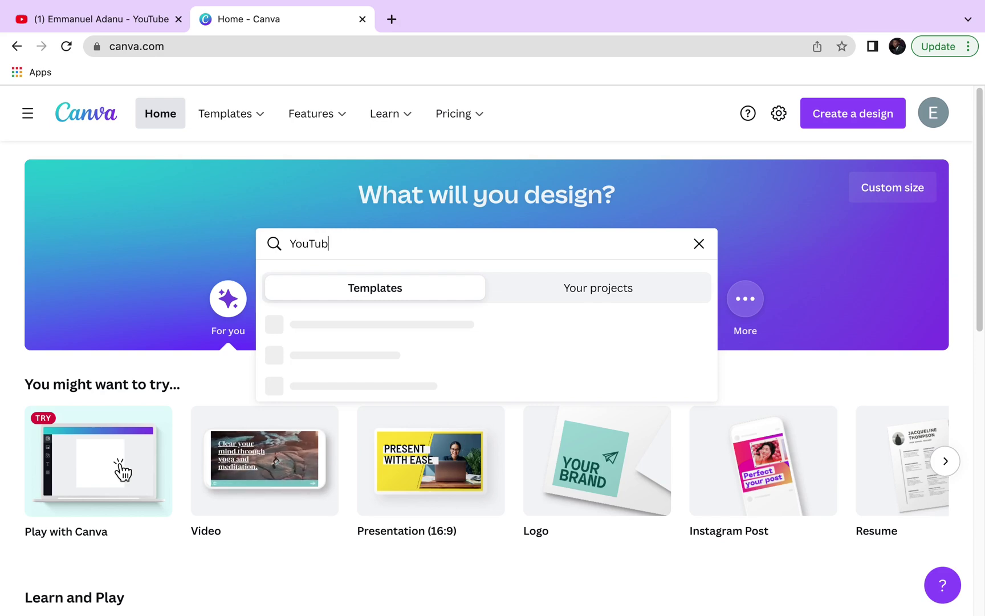
left_click(376, 324)
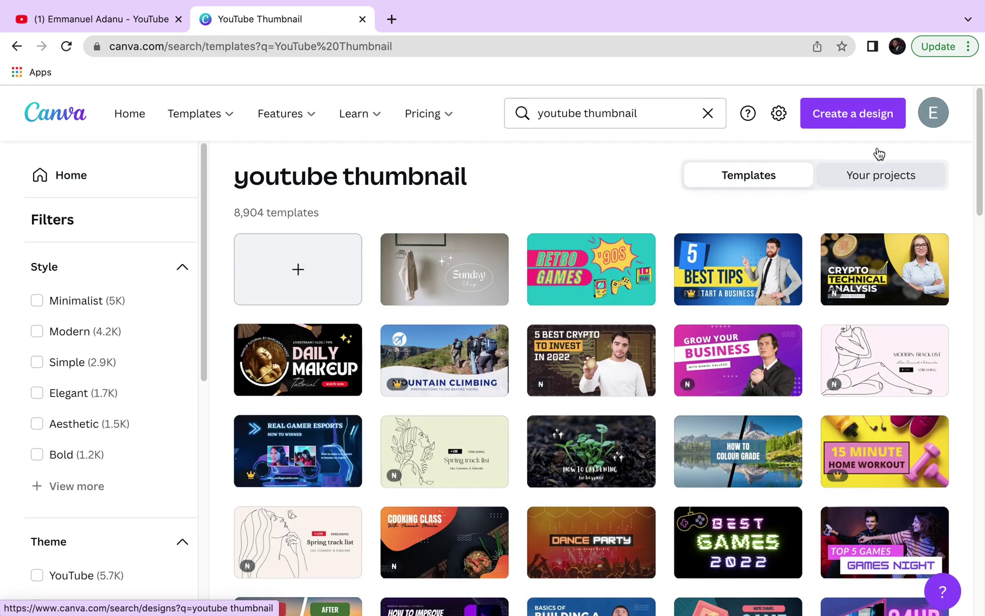
left_click_drag(980, 156, 981, 275)
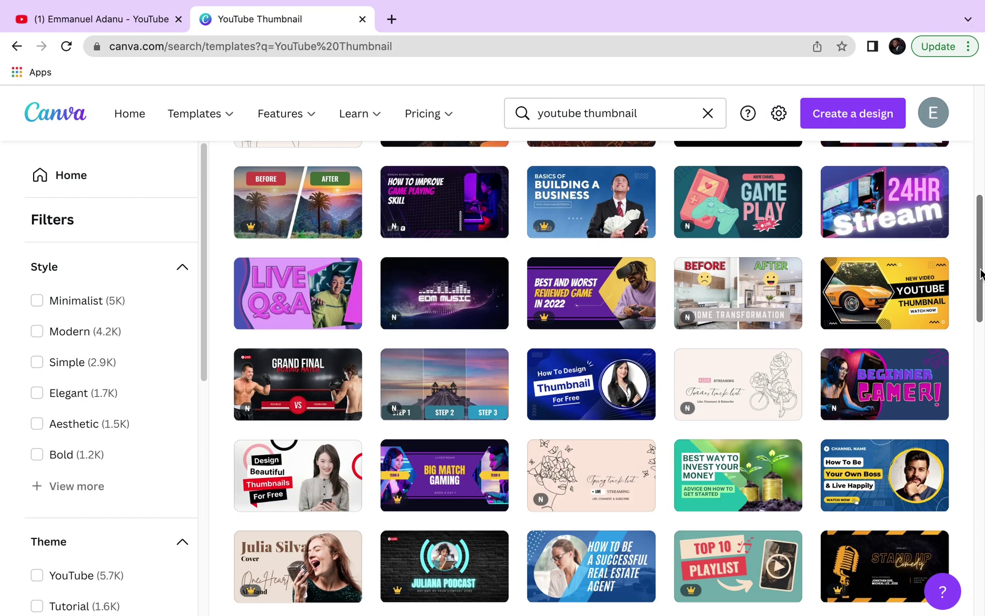
left_click_drag(981, 274, 981, 340)
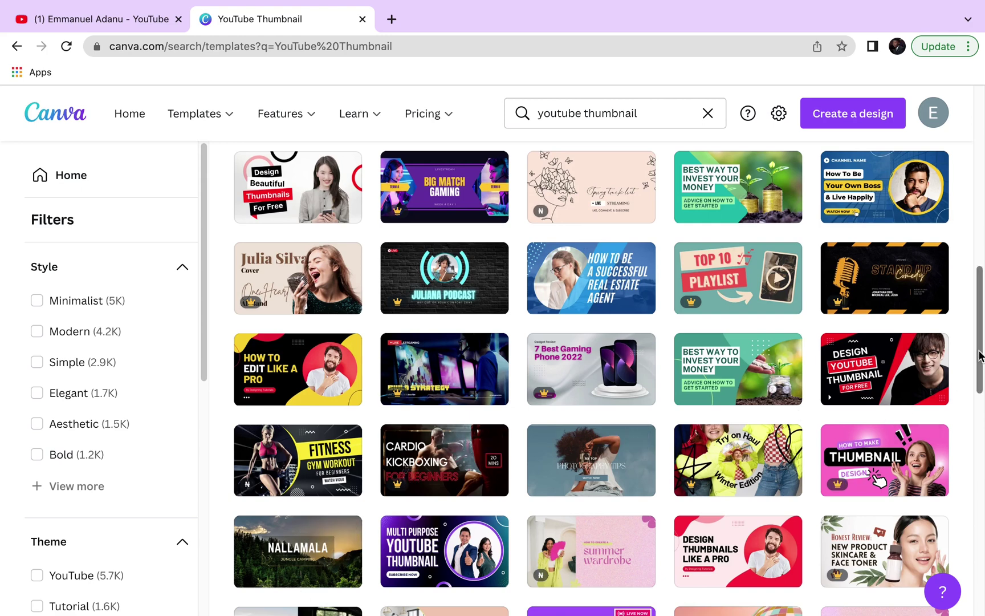
left_click_drag(980, 355, 980, 385)
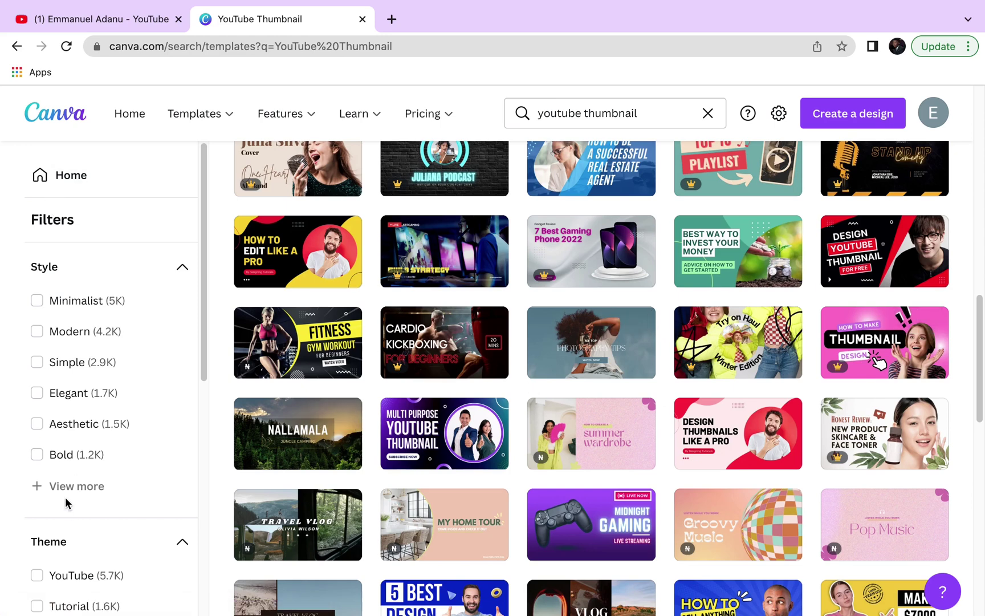
Try the Minimalist filter, then open the 'Design Beautiful Thumbnails For Free' template
left_click(38, 302)
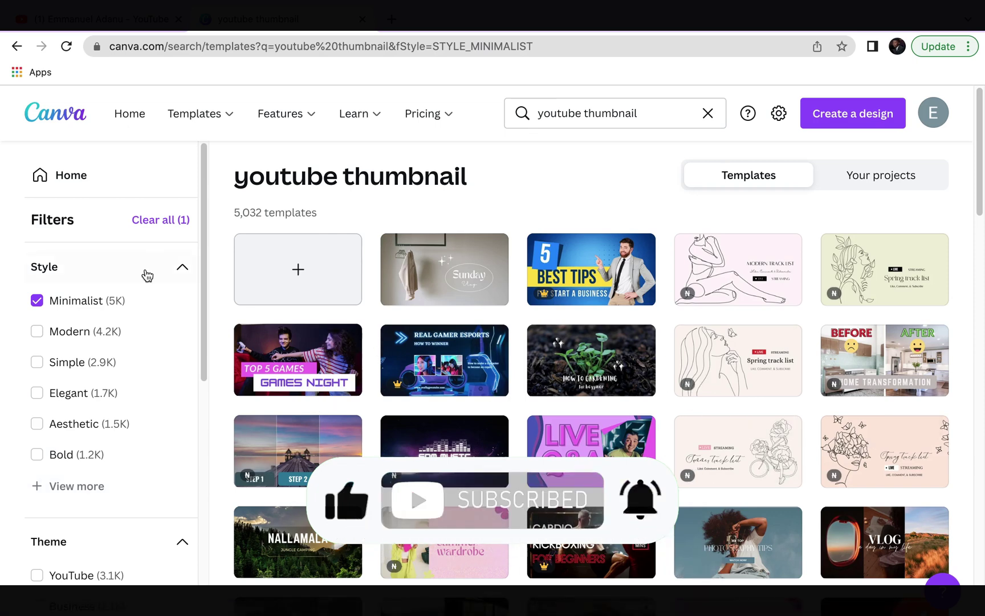
left_click(37, 300)
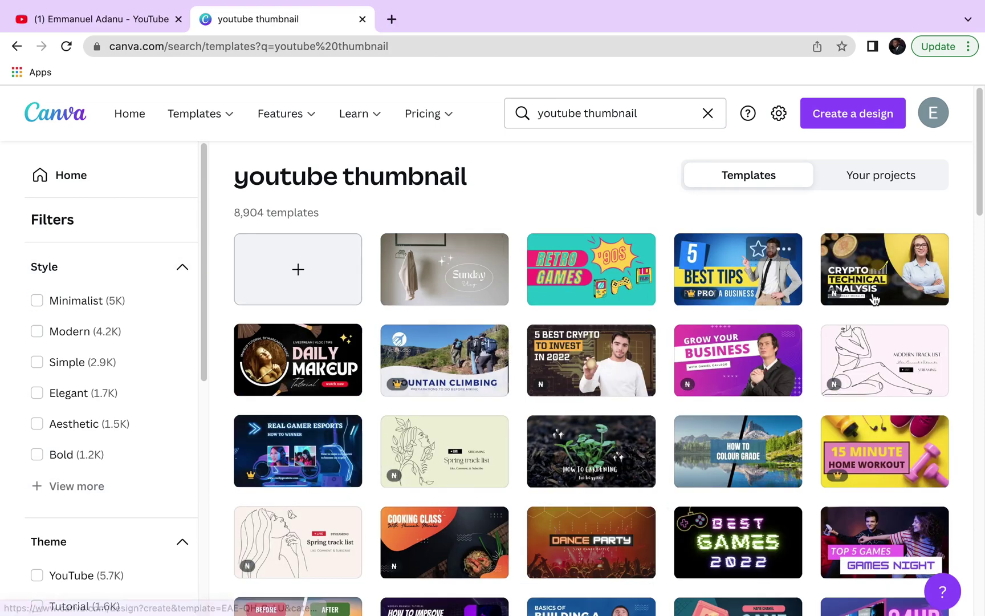
scroll(979, 242, "down", 1)
scroll(978, 242, "down", 5)
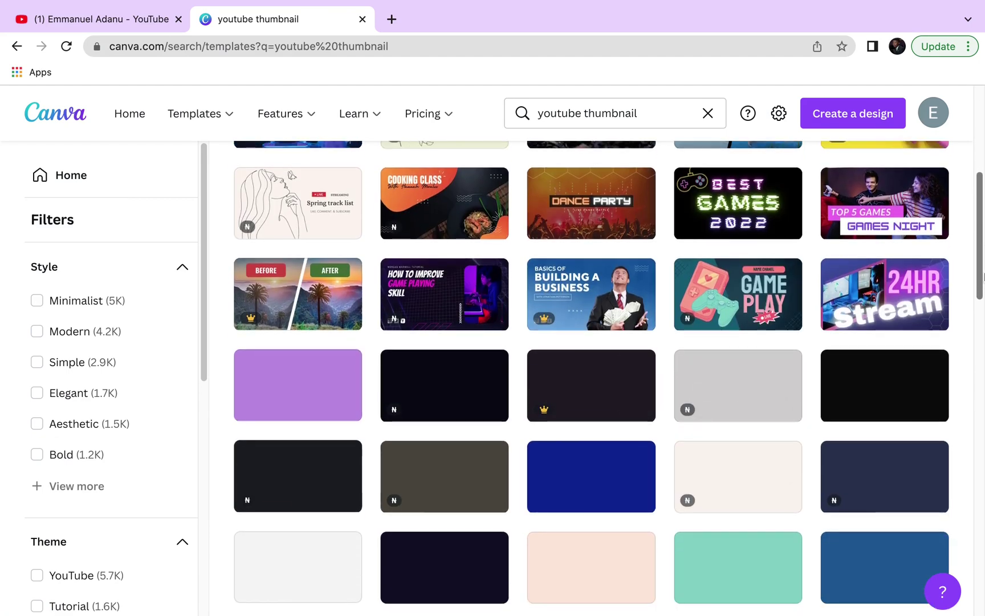
left_click_drag(982, 278, 983, 326)
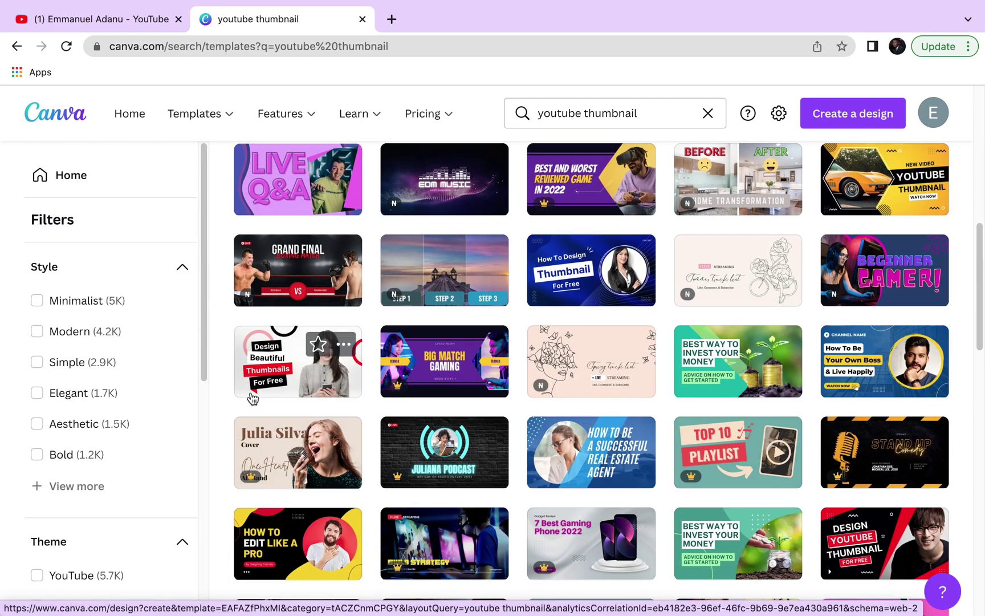
left_click(272, 365)
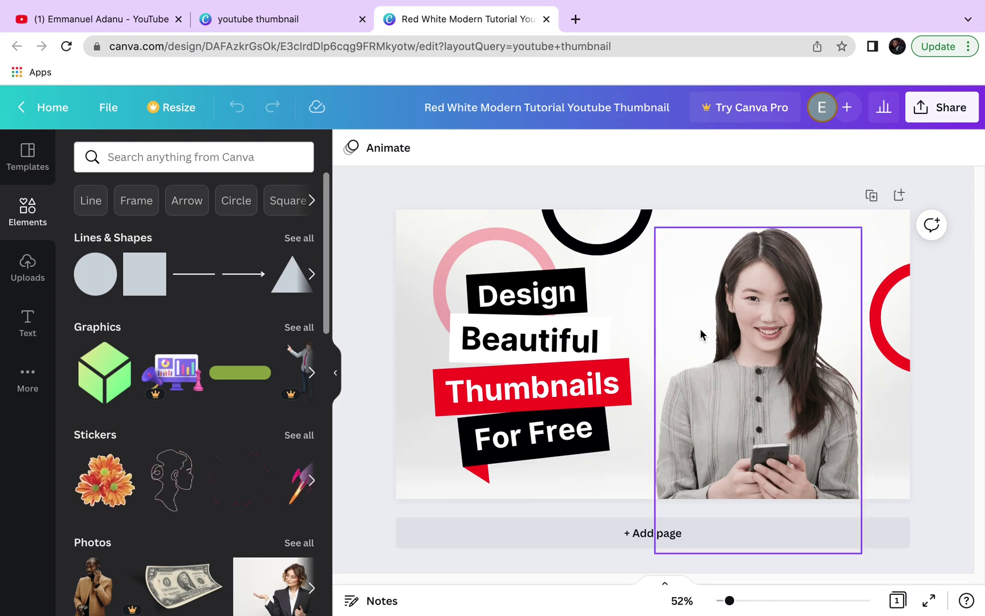
Select and delete the woman's photo from the thumbnail
left_click(745, 343)
key("Delete")
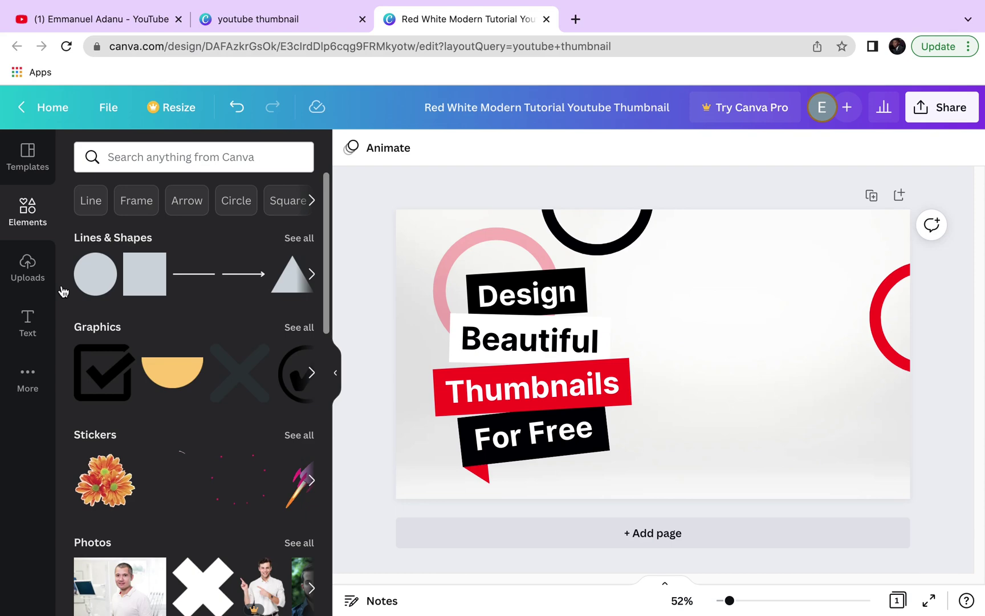
Upload the man's photo from Downloads and place it toward the lower right of the canvas
left_click(29, 268)
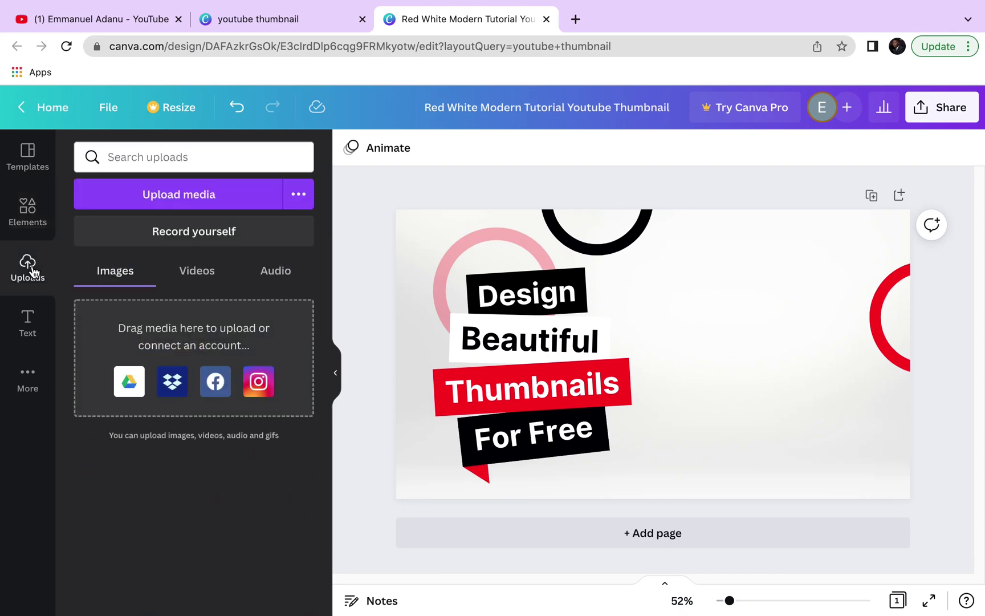
left_click(161, 193)
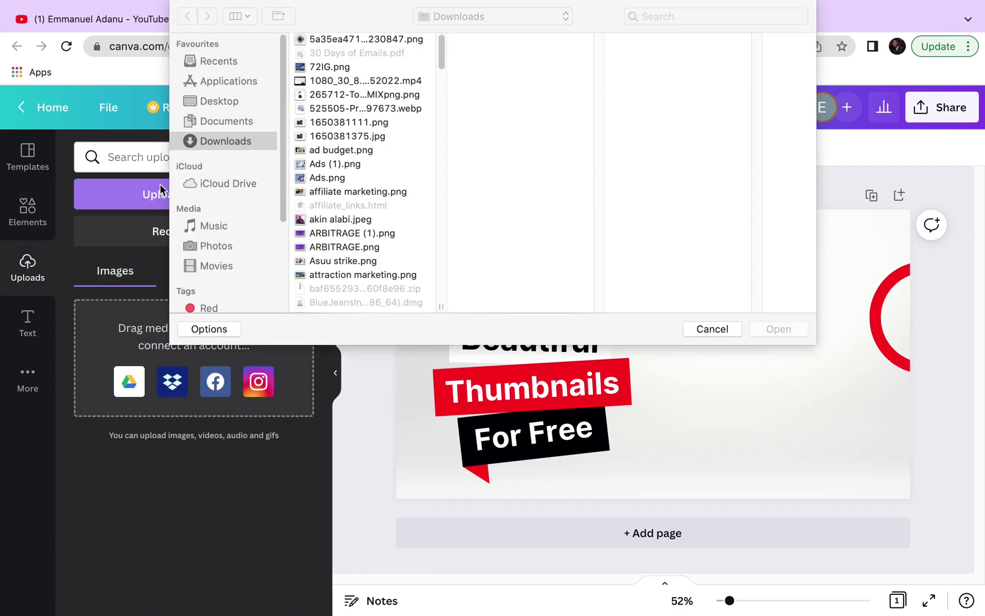
left_click(346, 164)
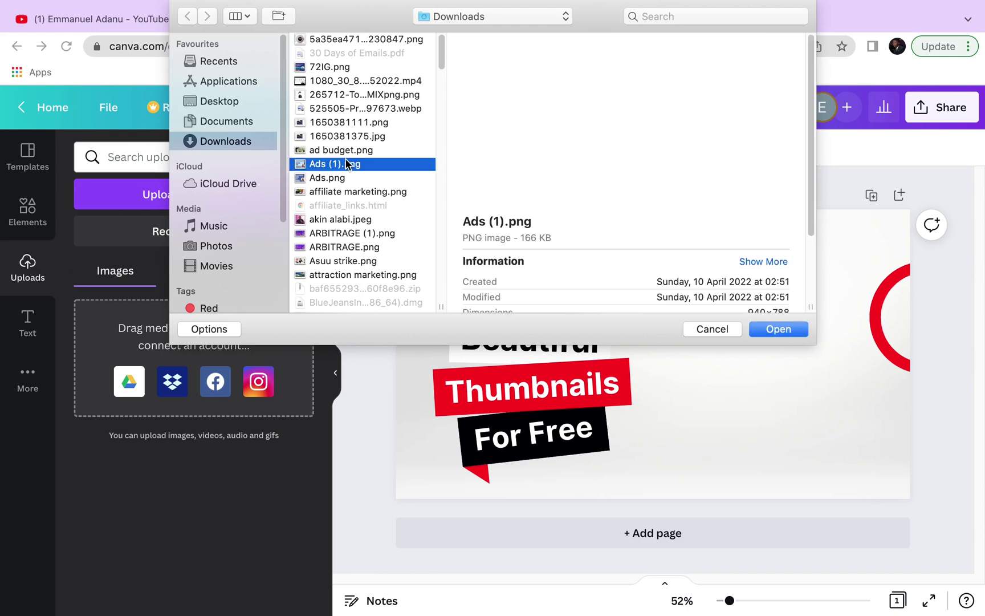
type("done")
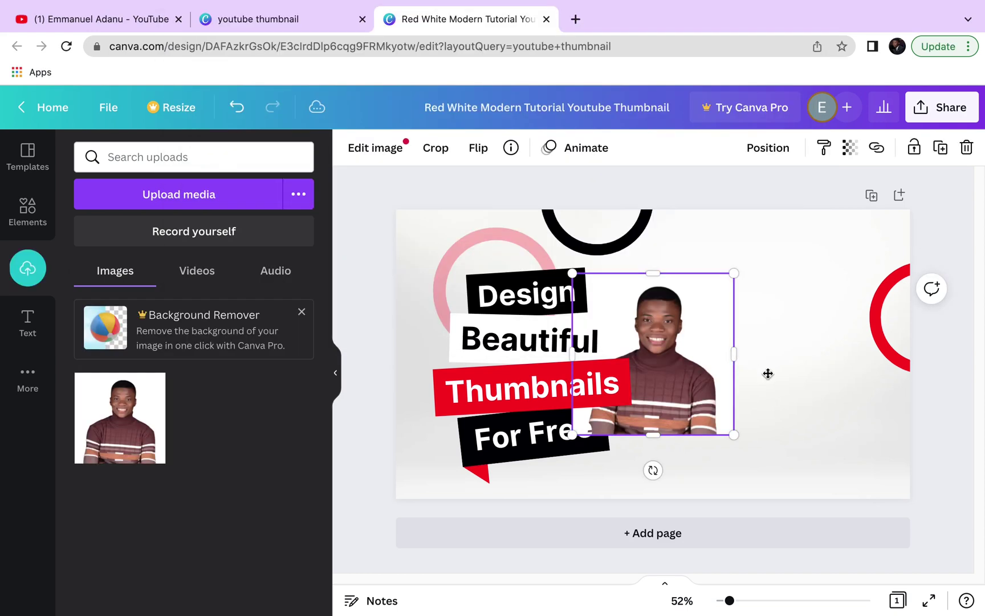
left_click_drag(767, 376, 816, 412)
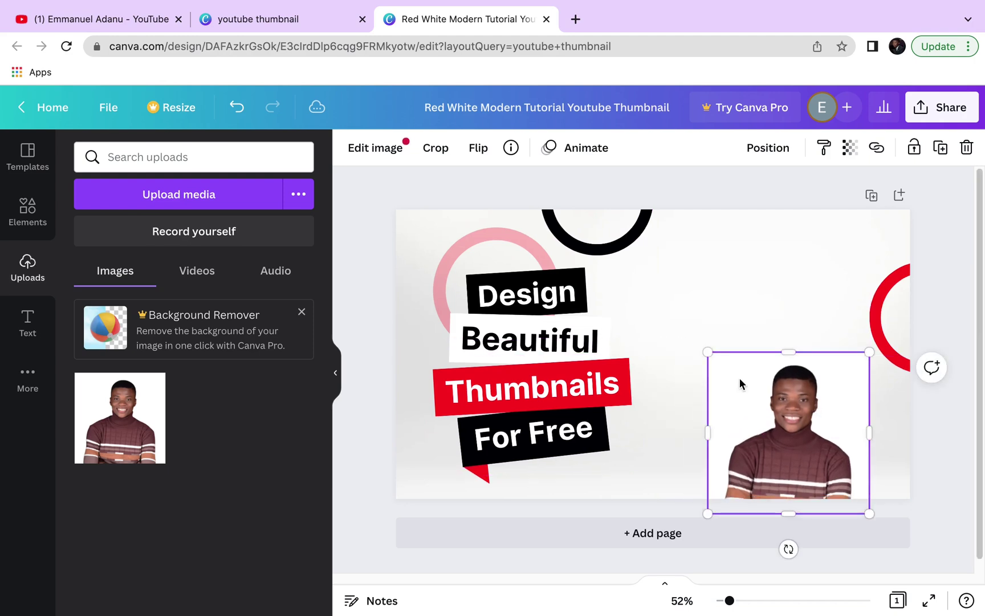
left_click_drag(646, 324, 620, 301)
Make the page background white and enlarge the photo to fill the right side
left_click(903, 296)
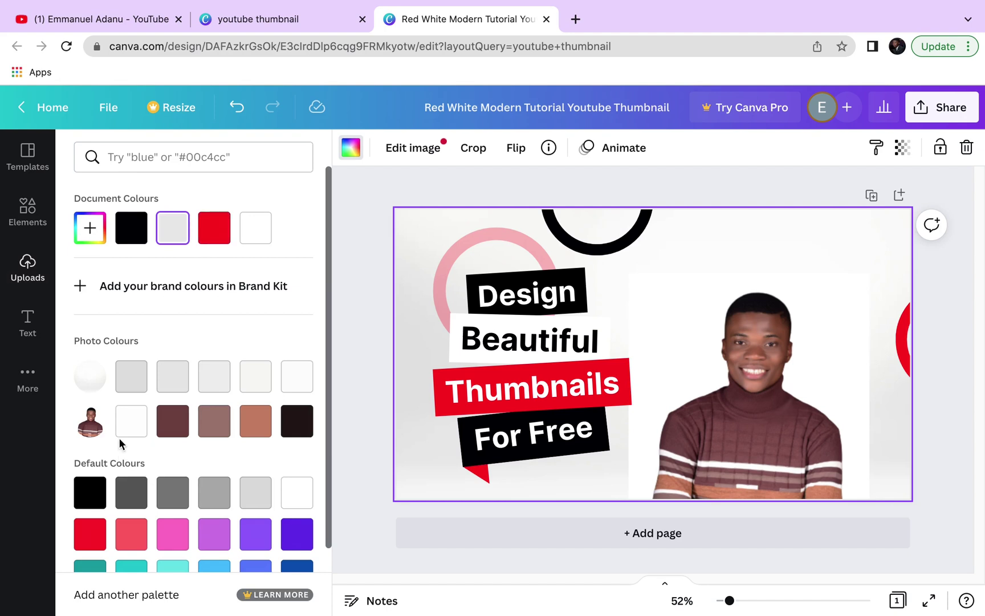
left_click(131, 420)
left_click(639, 292)
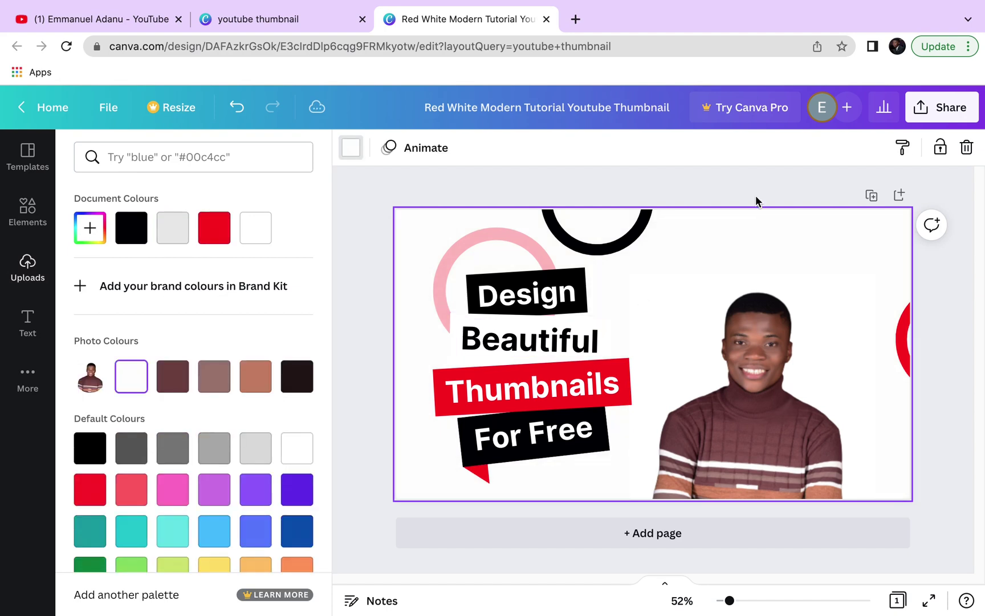
left_click_drag(868, 271, 945, 235)
left_click(673, 169)
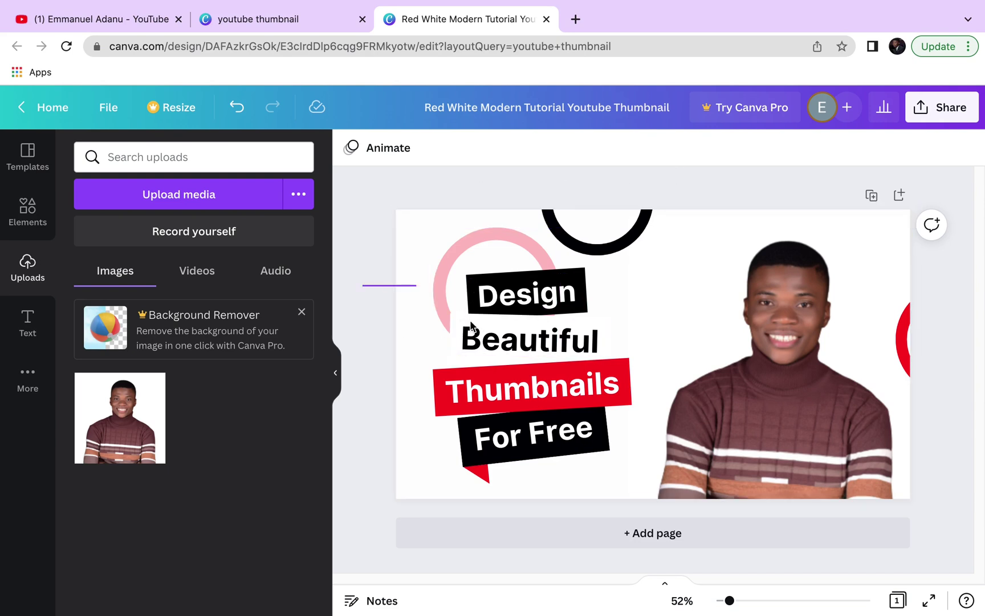
Group the four headline lines and enlarge the grouped title block
left_click_drag(361, 283, 507, 455)
right_click(509, 440)
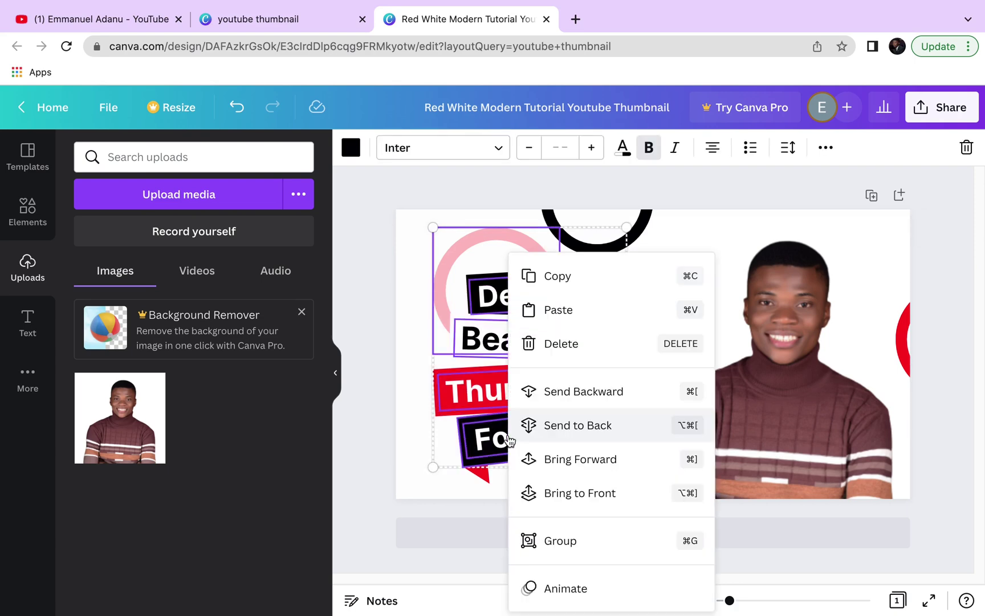
left_click(560, 541)
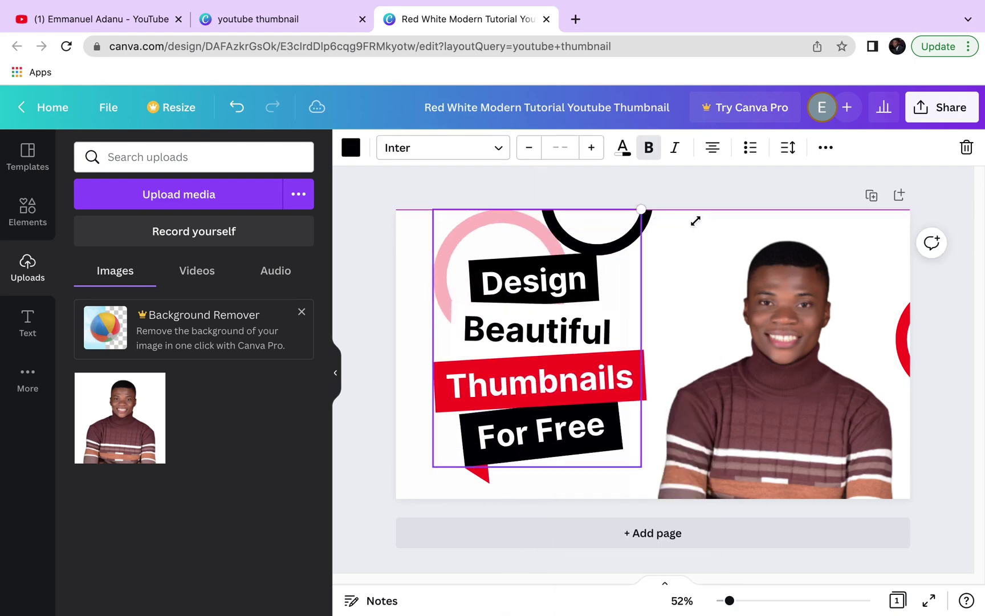
left_click_drag(641, 467, 679, 494)
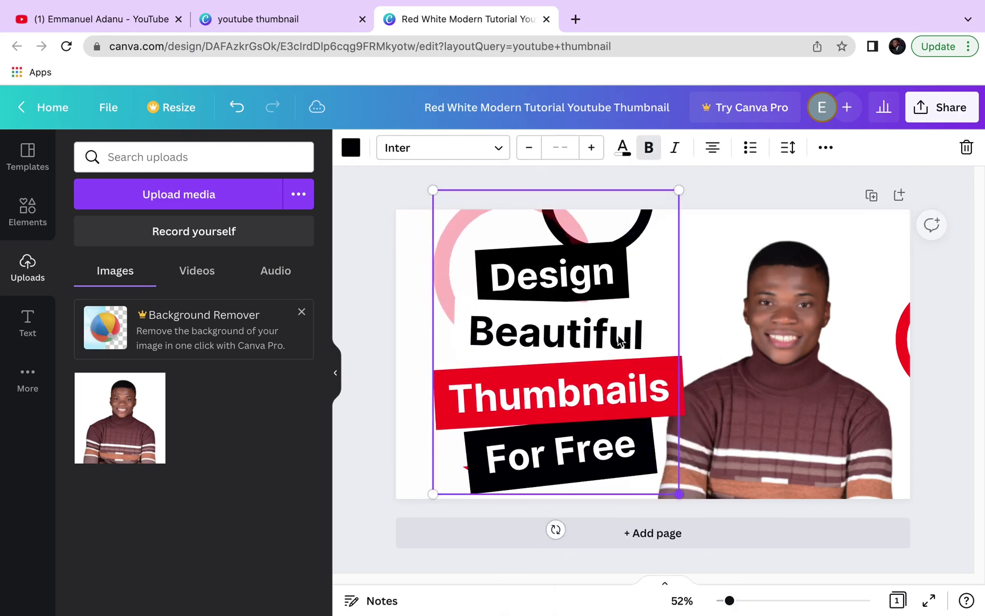
left_click(620, 341)
left_click(703, 217)
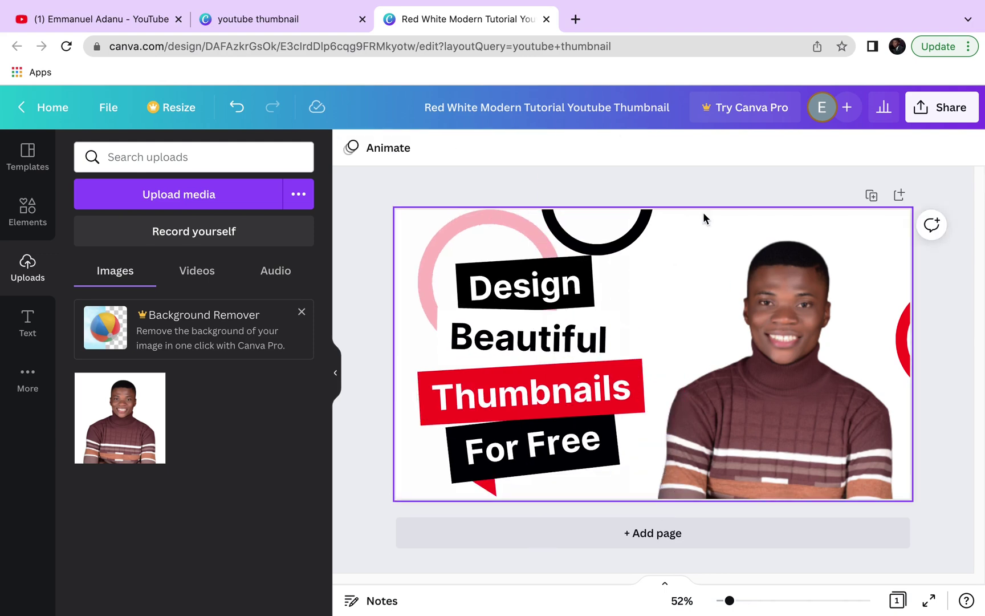
Try replacing 'Thumbnails' with 'Send', then undo it back to 'Thumbnails'
left_click(555, 280)
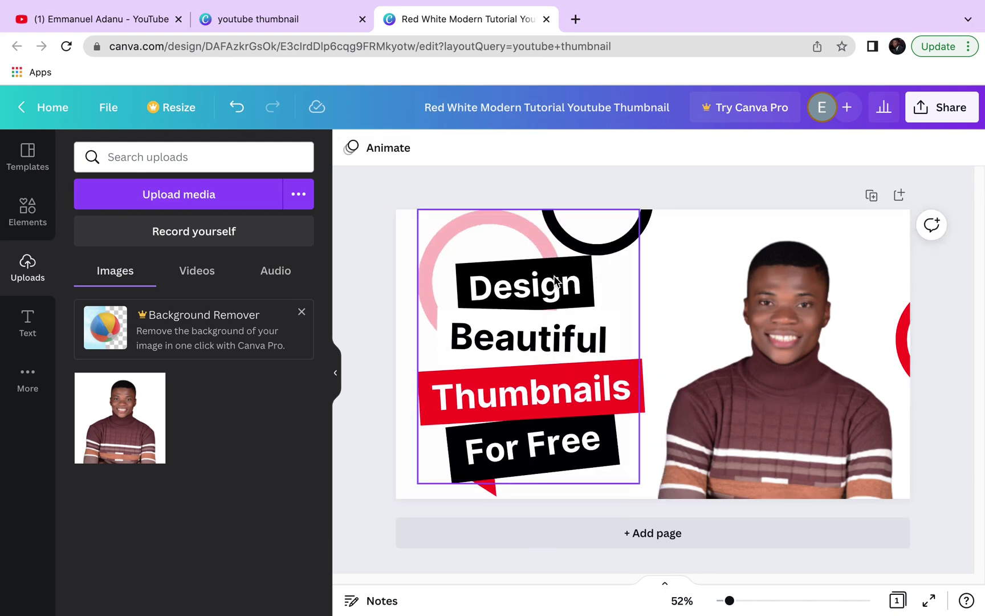
left_click(555, 281)
double_click(528, 338)
double_click(530, 379)
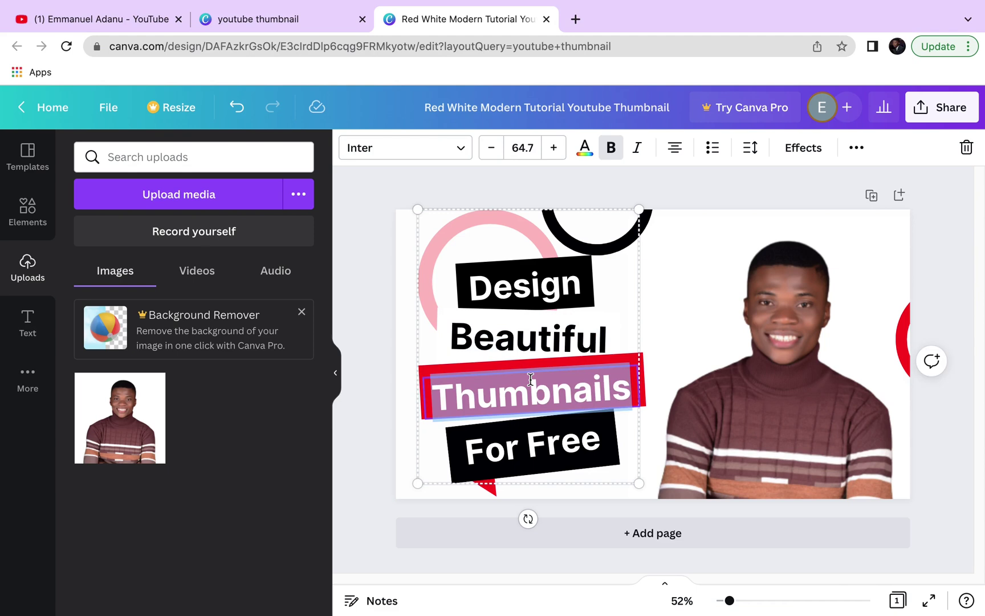
type("Send")
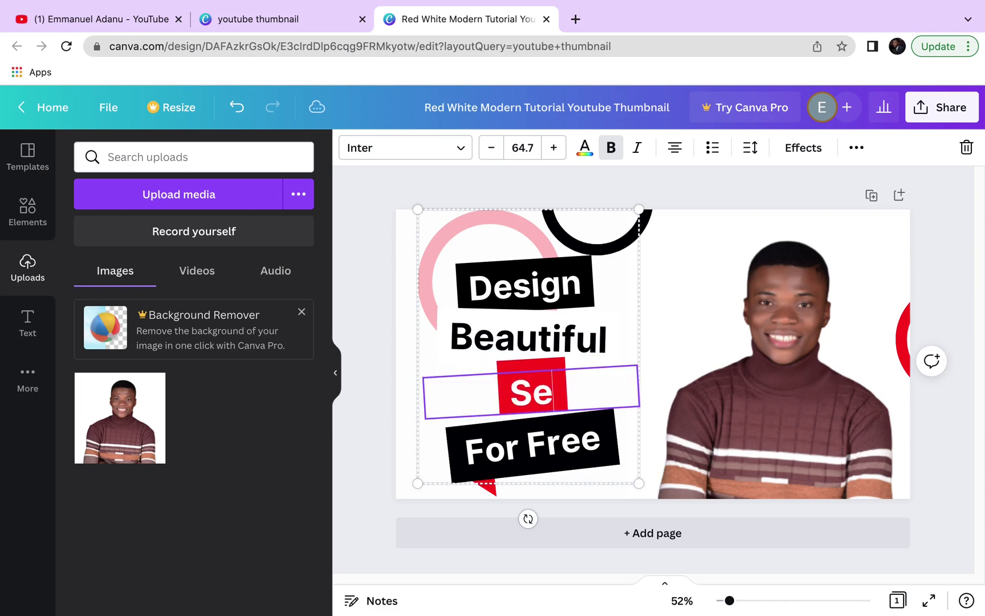
double_click(514, 444)
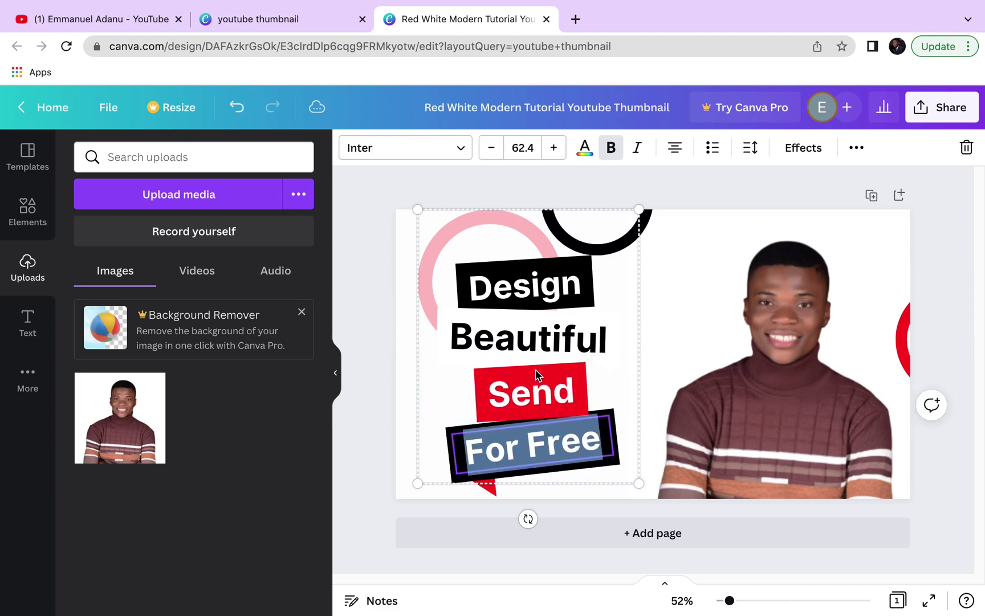
key("ctrl+z")
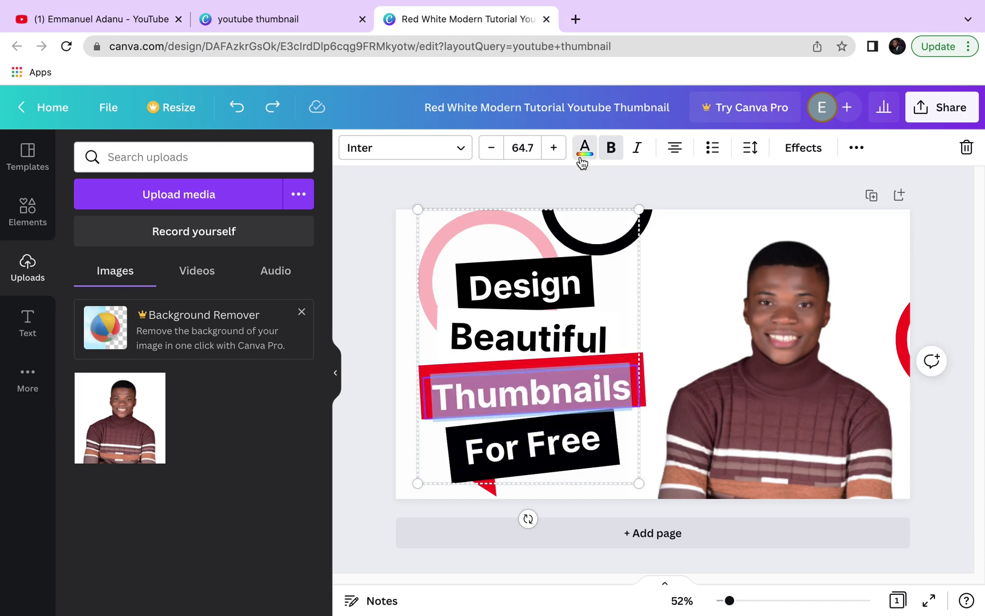
Leave the text colour unchanged and show the YouTube thumbnail templates
left_click(584, 149)
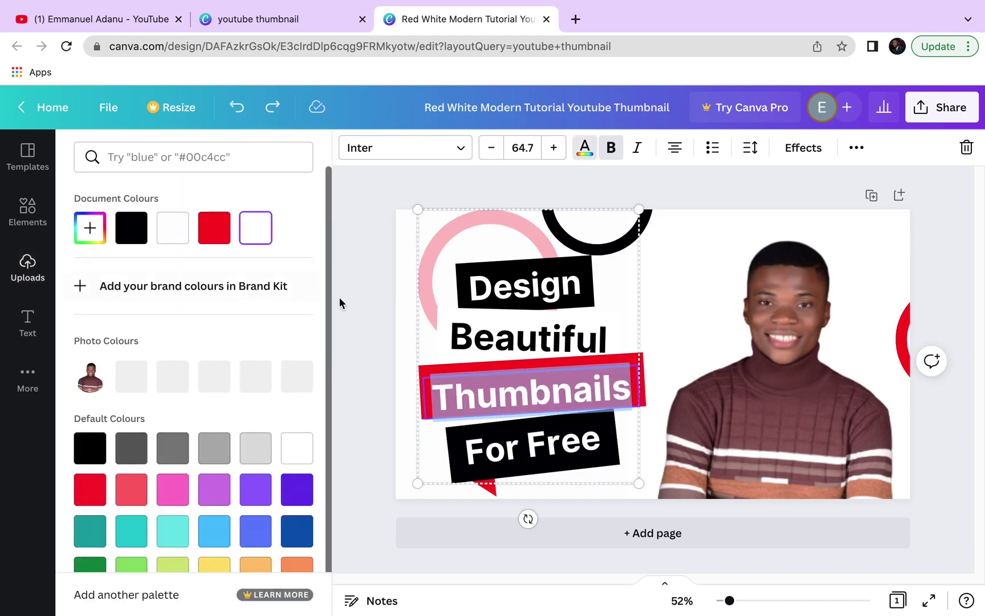
key("Escape")
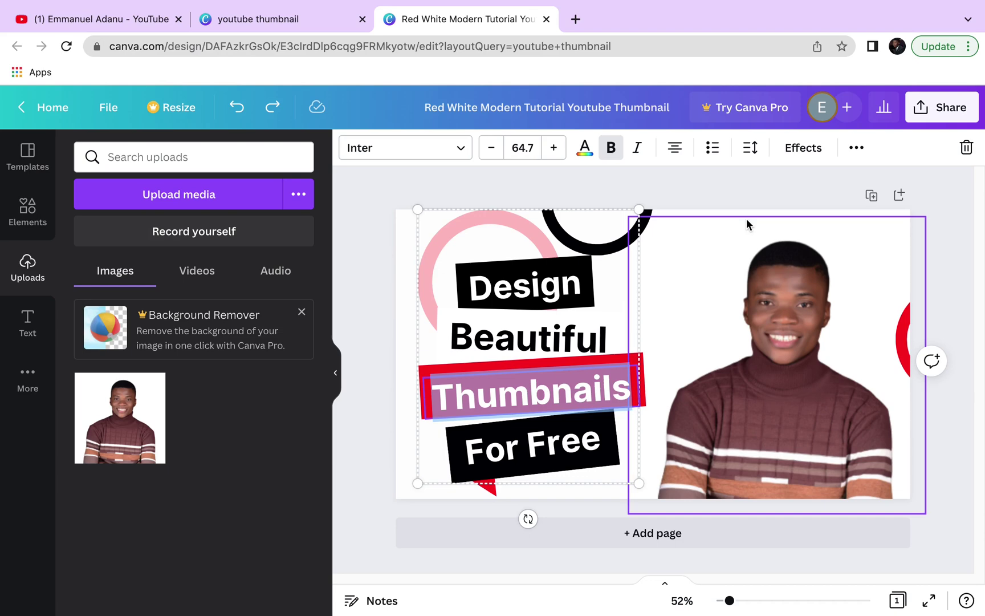
left_click(29, 152)
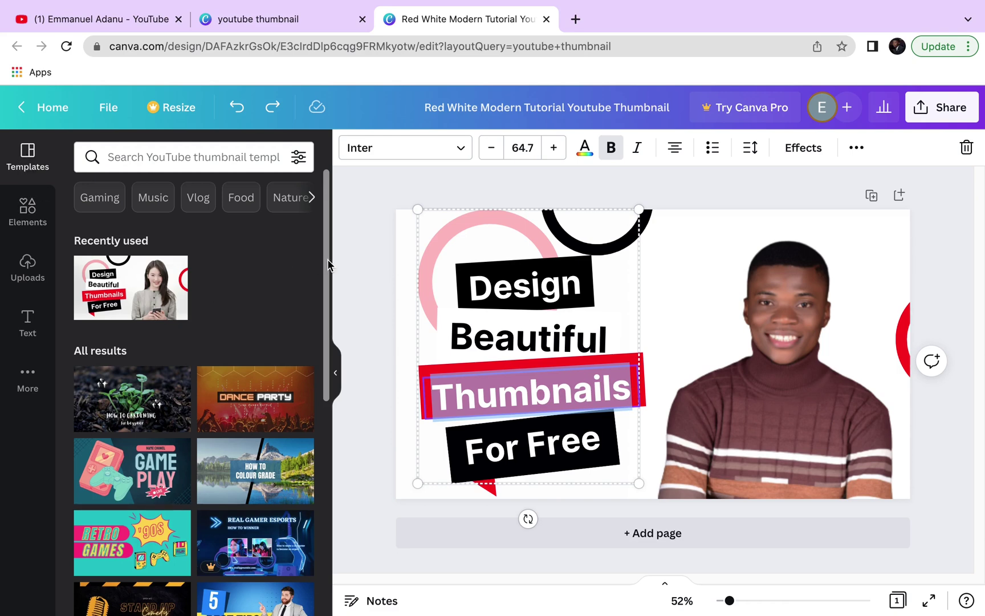
left_click_drag(328, 263, 320, 401)
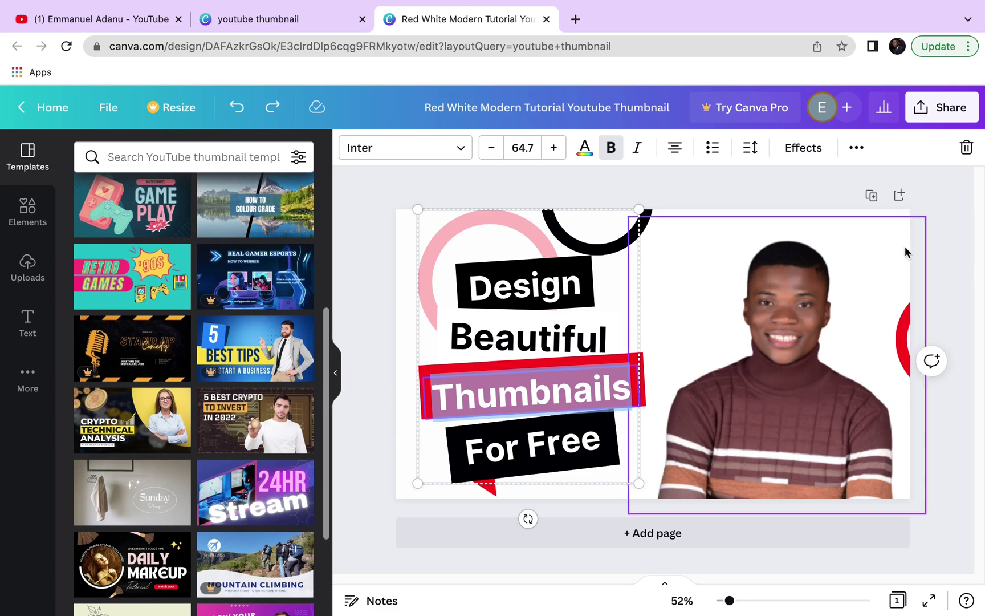
left_click(944, 246)
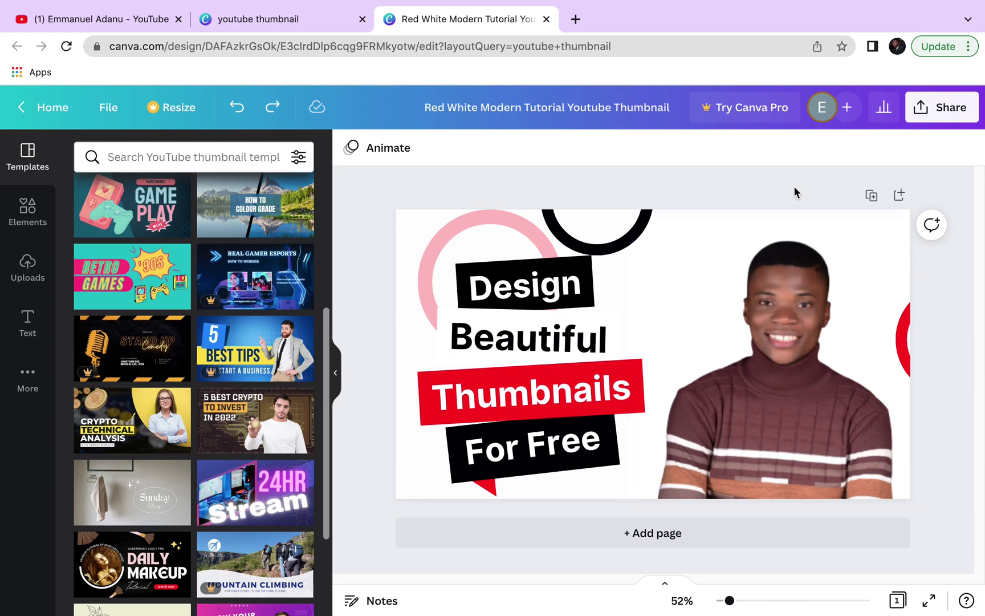
Search Elements for 'youtube' and add the red play-button logo
left_click(23, 217)
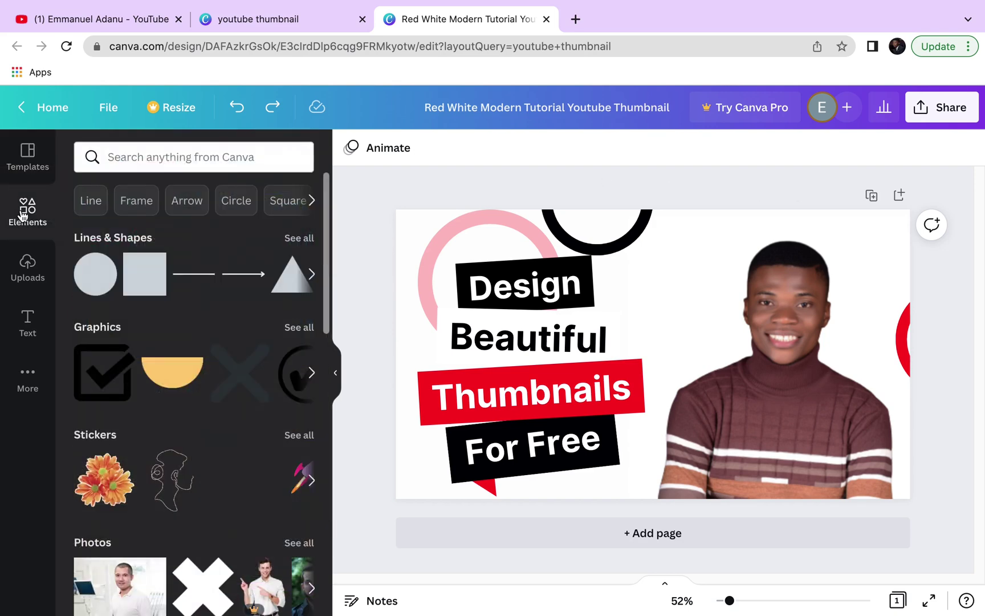
left_click(151, 154)
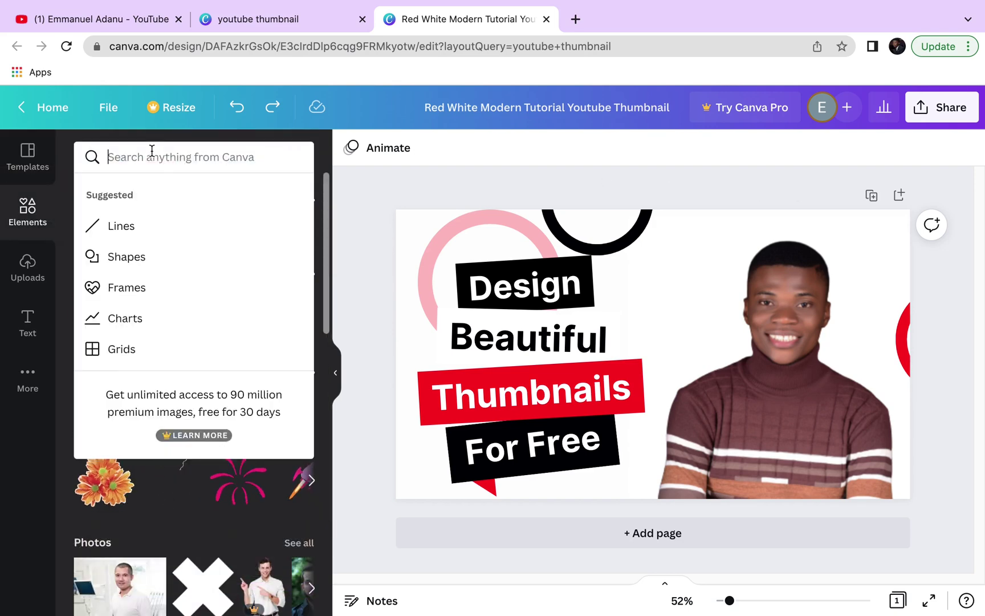
type("youtube")
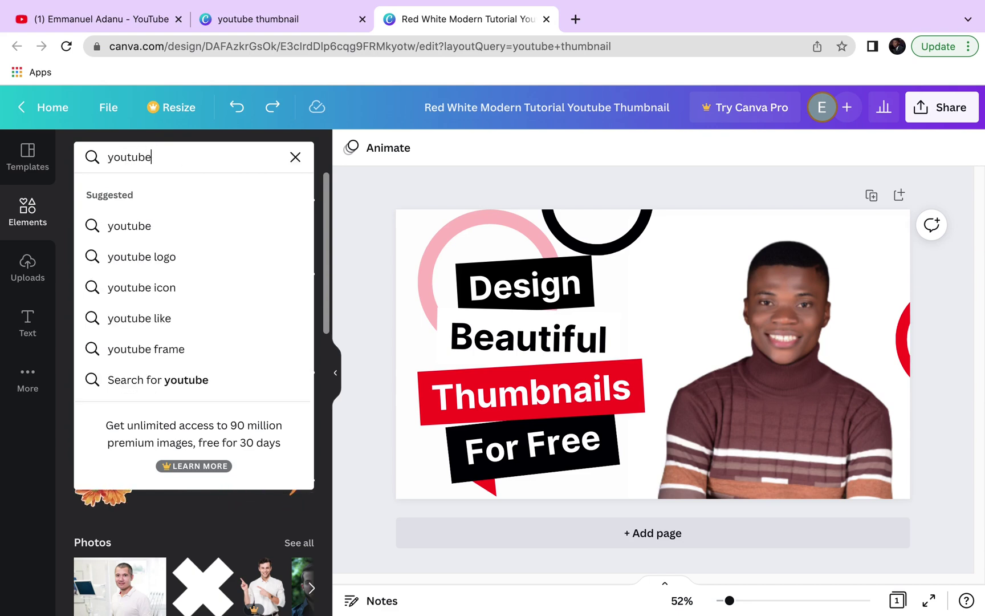
key("Return")
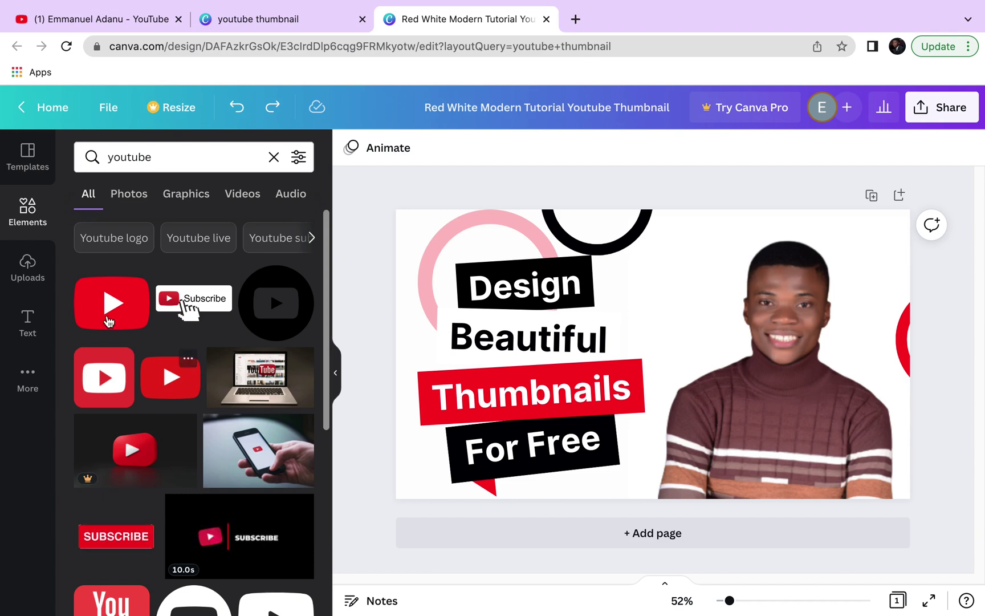
left_click(78, 314)
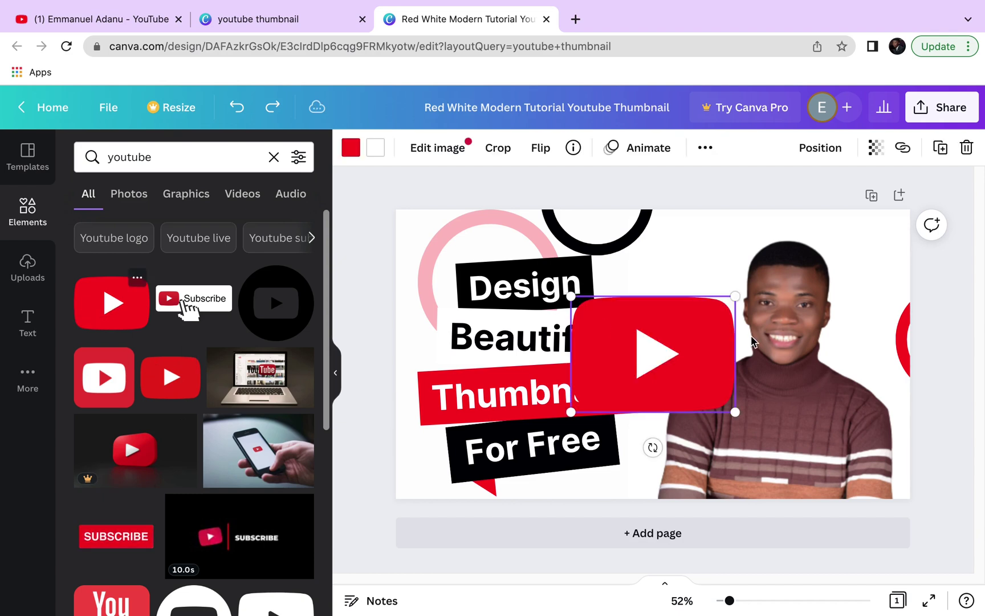
Shrink the YouTube logo and place it between Design and the man's face
left_click_drag(571, 296, 573, 297)
left_click_drag(650, 354, 656, 353)
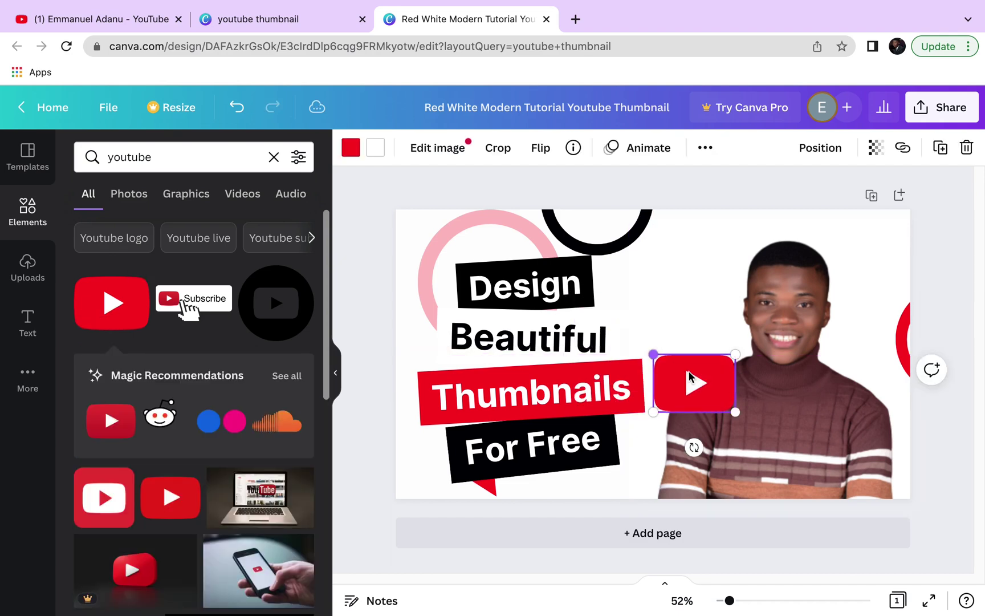
left_click_drag(655, 307, 655, 310)
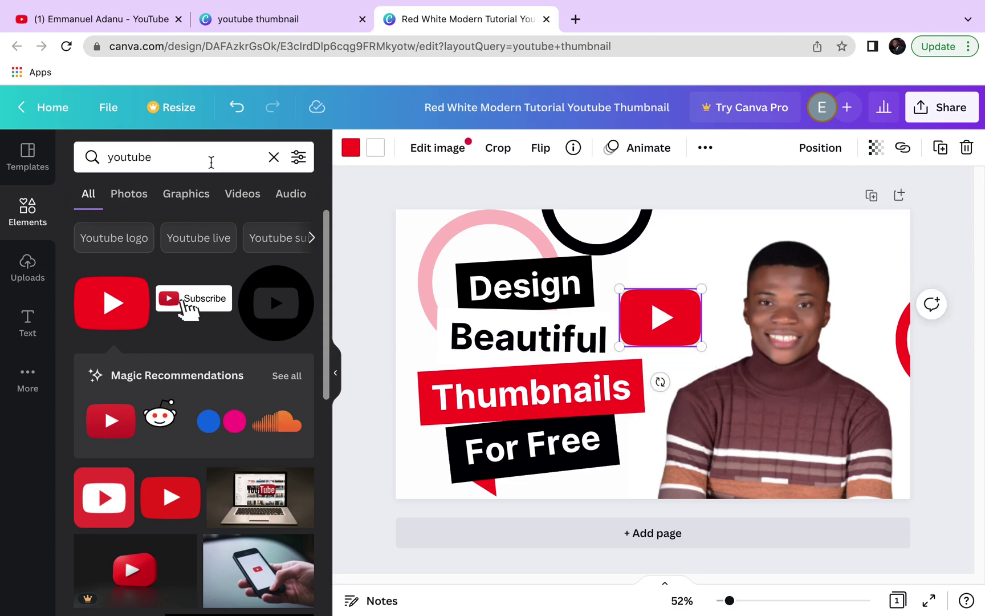
left_click(273, 157)
left_click(30, 259)
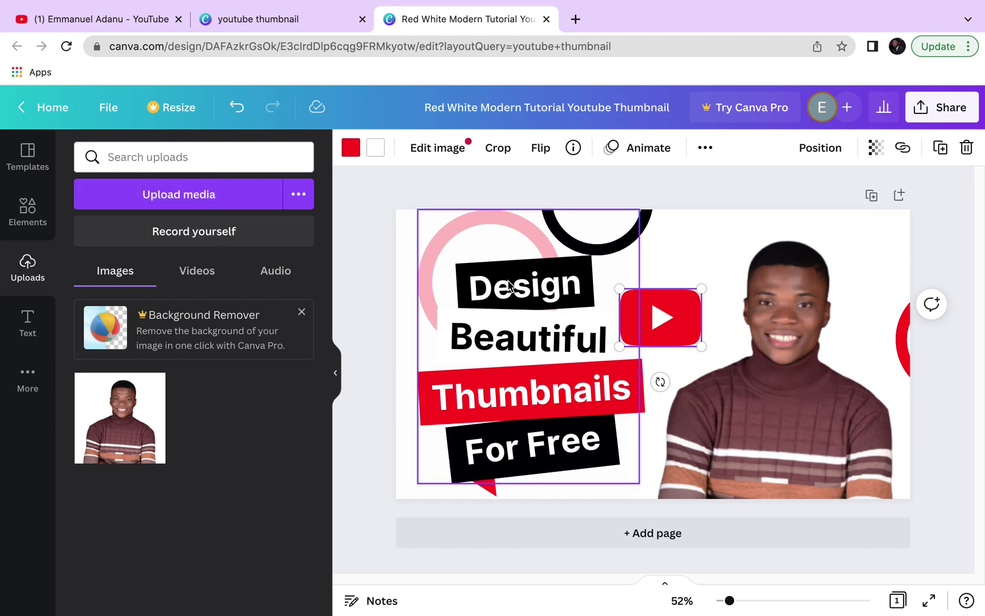
Delete the YouTube play-button logo and retitle the design 'YT thumbnail'
key("Delete")
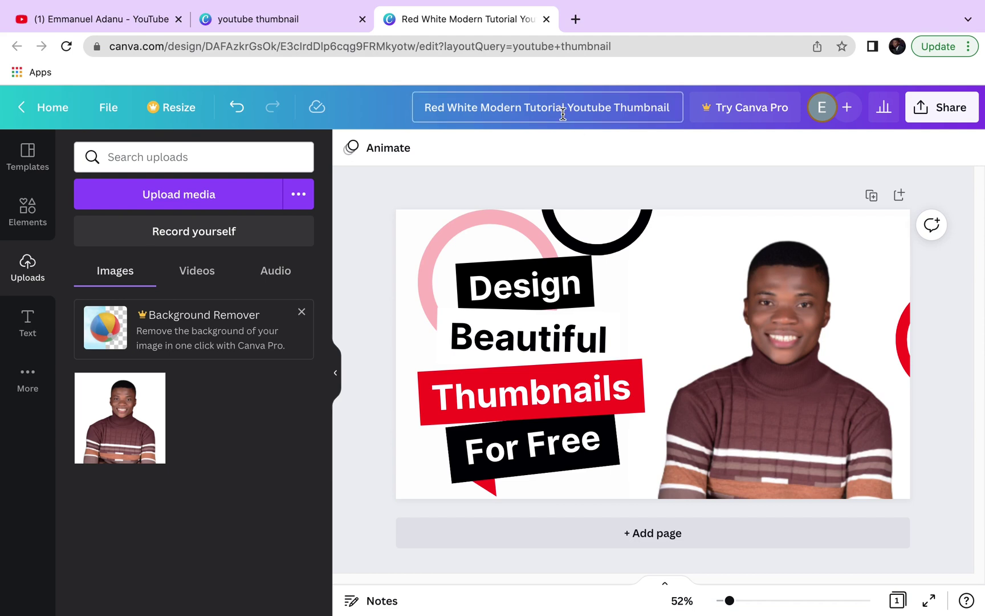
left_click(563, 114)
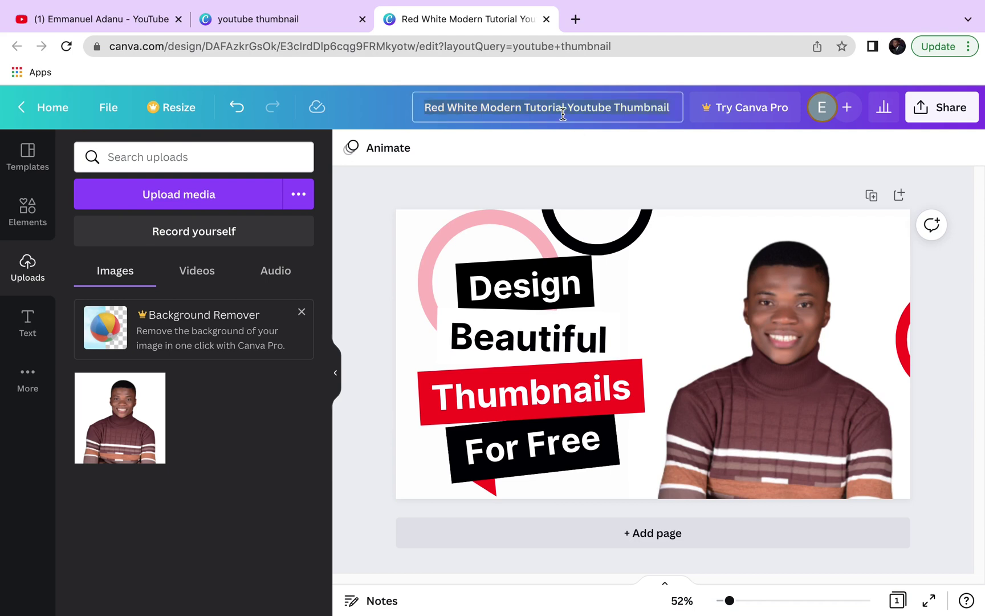
type("YT")
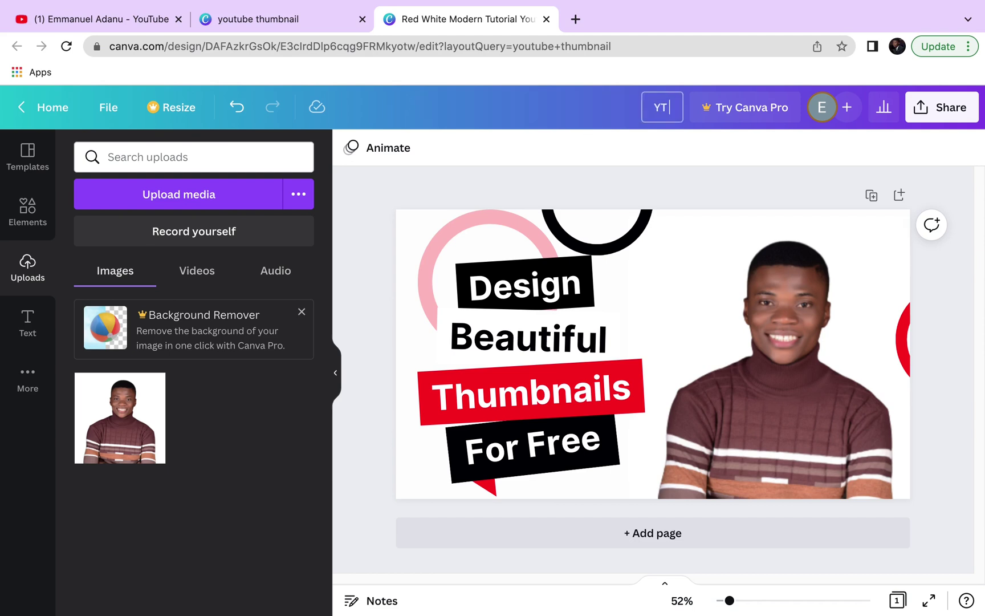
type(" thumbnail")
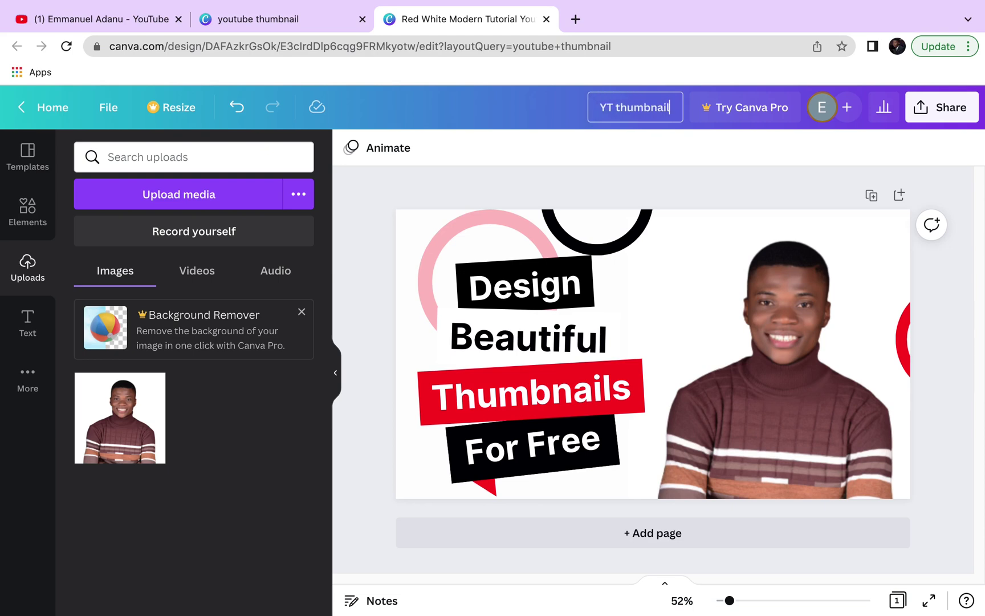
left_click(745, 188)
left_click(934, 106)
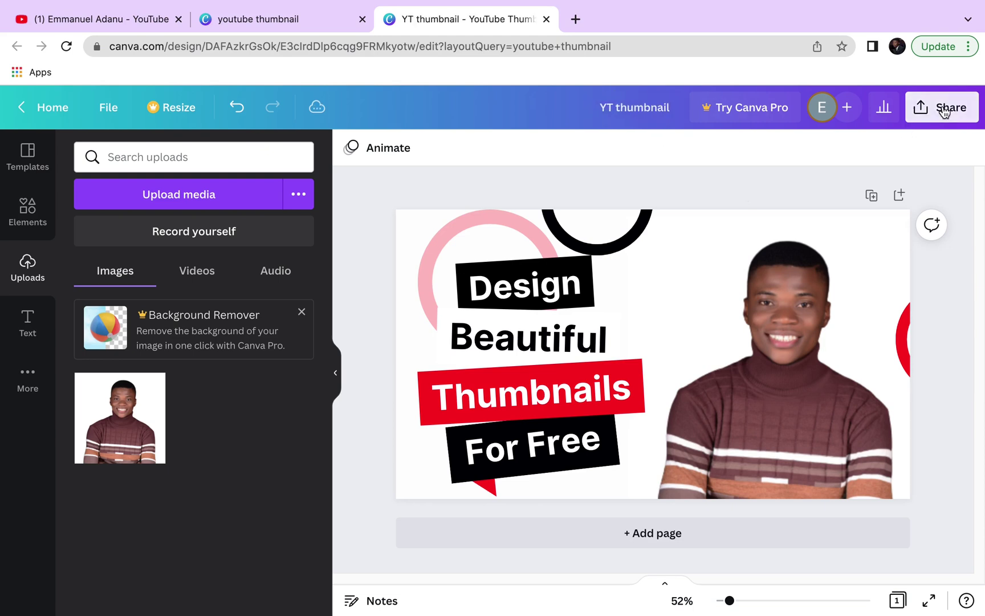
Download the thumbnail as a 1280 × 720 px PNG file
left_click(746, 482)
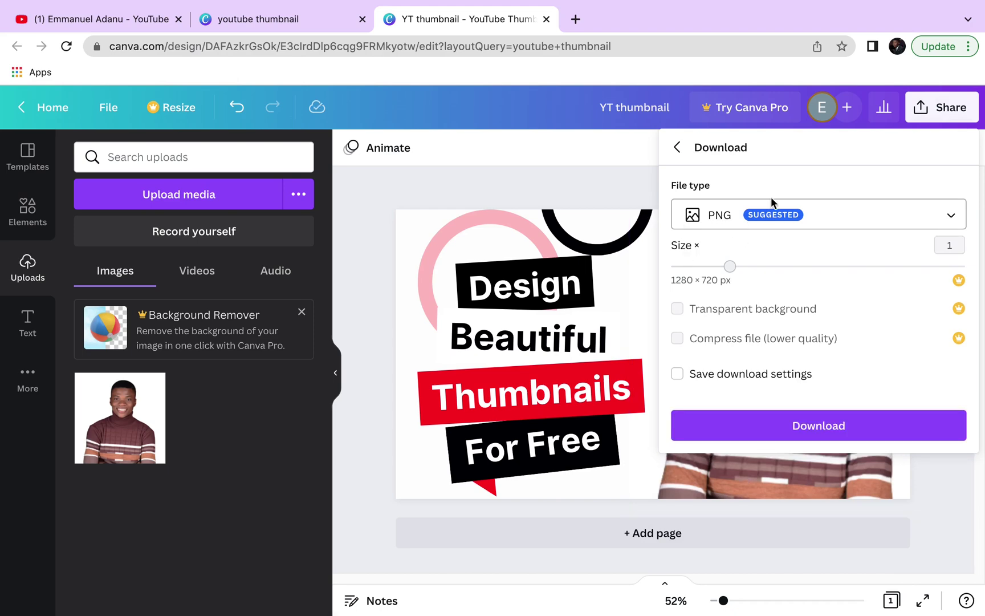
left_click(787, 425)
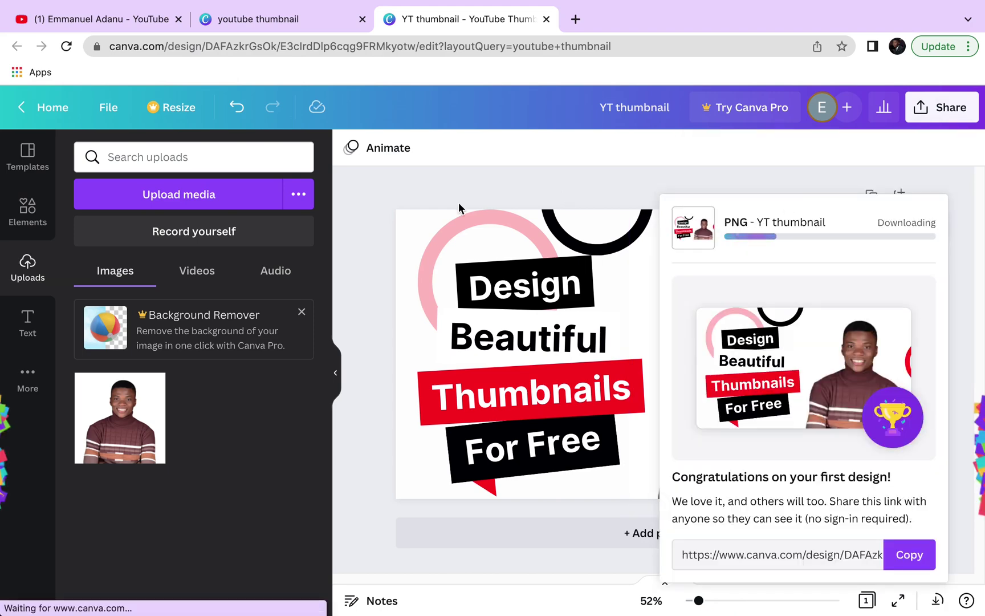